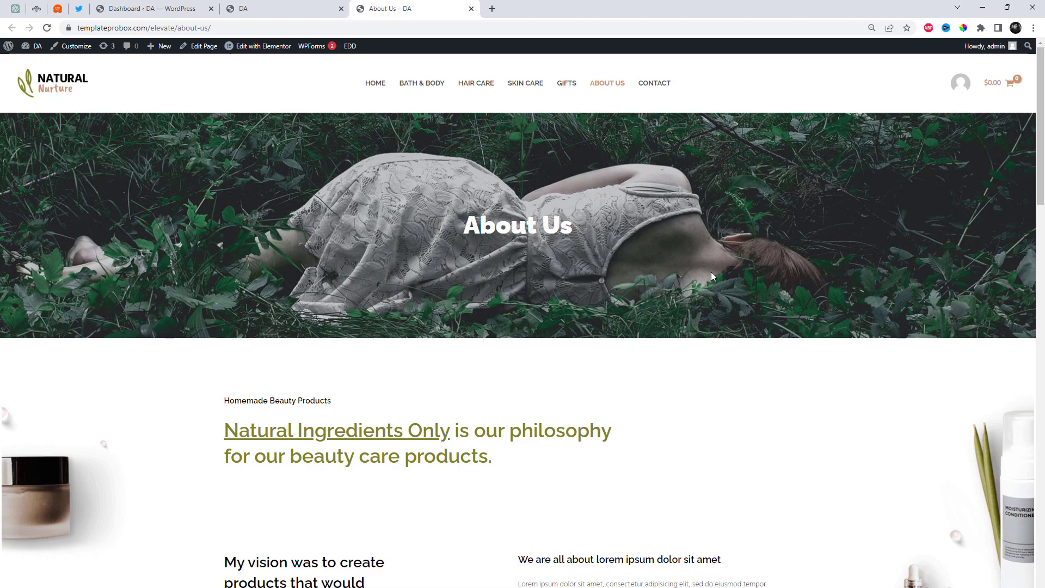
scroll(711, 273, "down", 1)
scroll(711, 272, "down", 3)
scroll(712, 272, "down", 4)
scroll(712, 272, "down", 4)
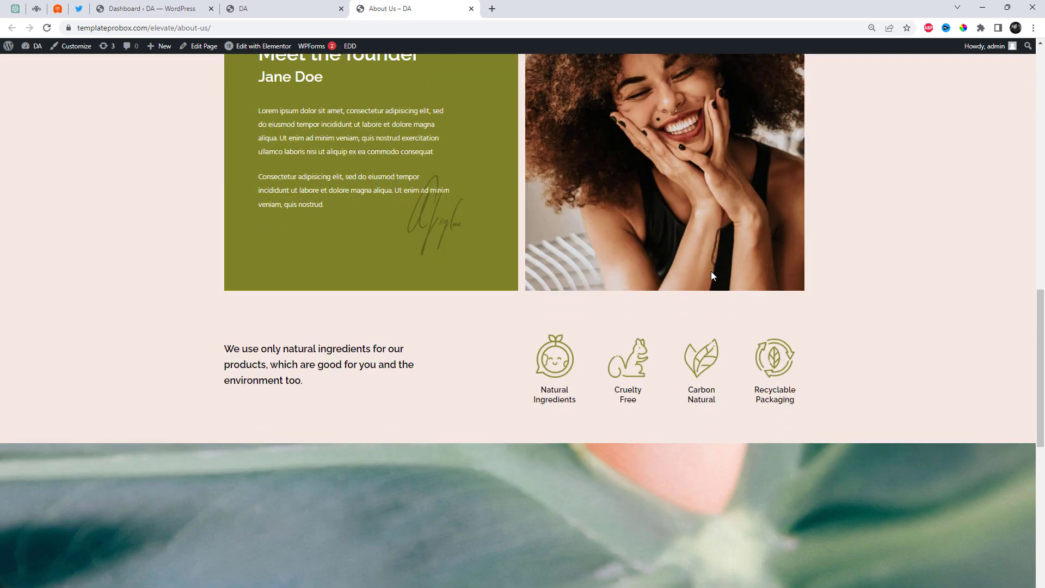
scroll(711, 272, "down", 2)
scroll(711, 272, "down", 5)
scroll(712, 272, "down", 2)
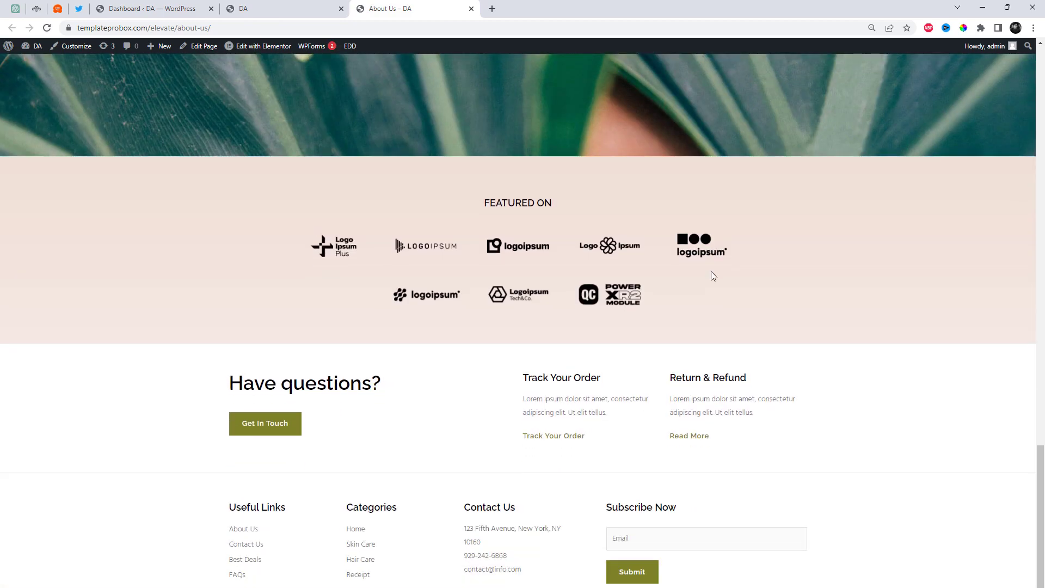
scroll(711, 276, "down", 1)
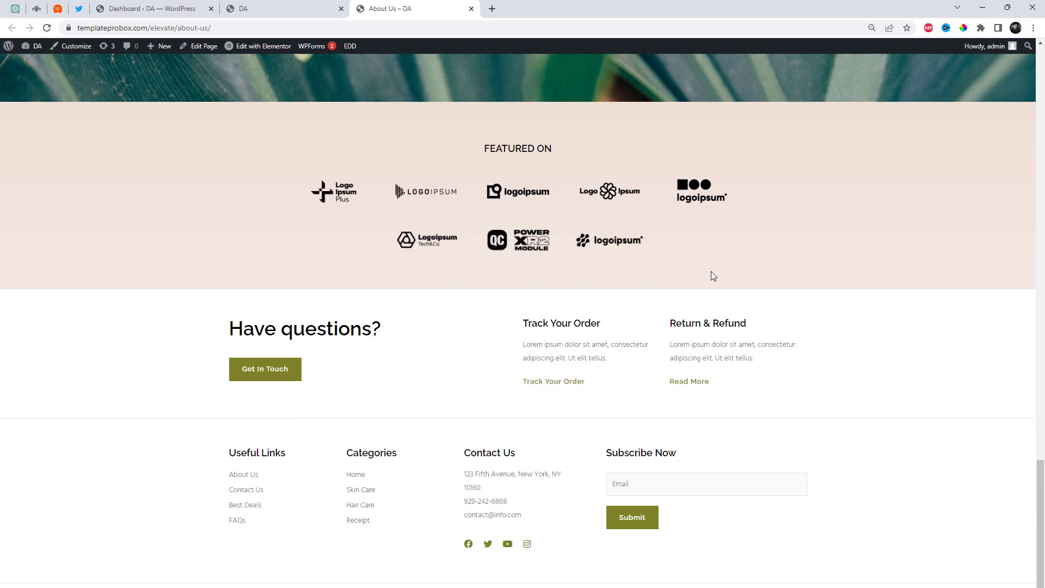
Step: Return to the top of the About Us page after scrolling down to the footer
key("Home")
Step: Switch to the 'Dashboard ‹ DA — WordPress' browser tab
left_click(125, 7)
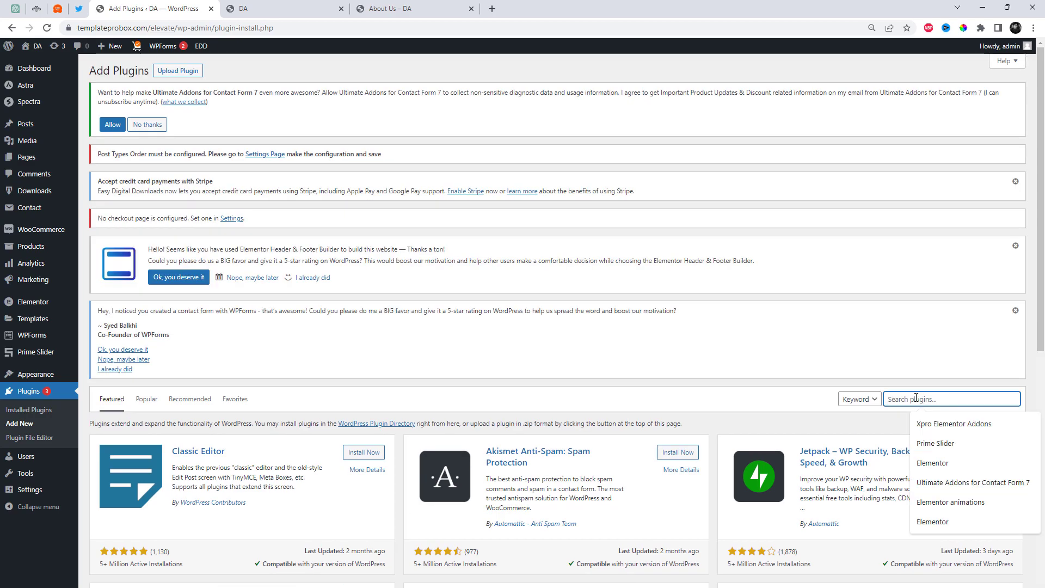
type("Prime Slide")
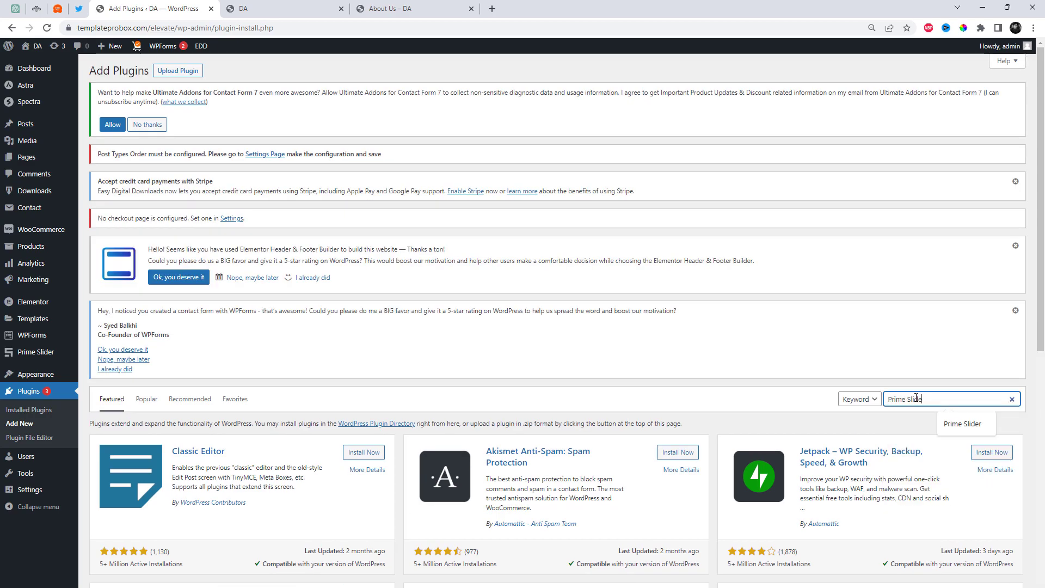
type("r")
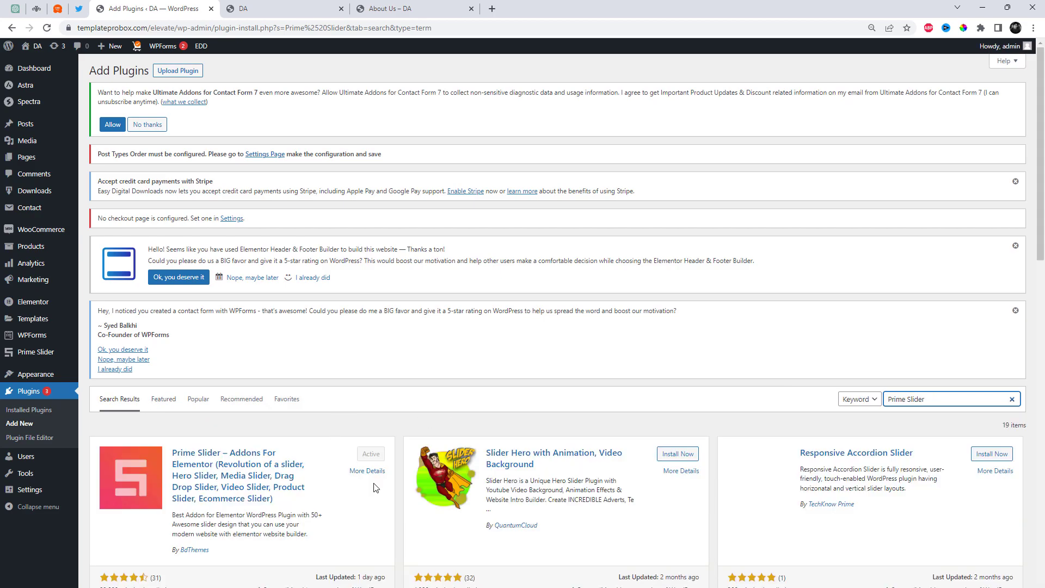
scroll(115, 496, "down", 3)
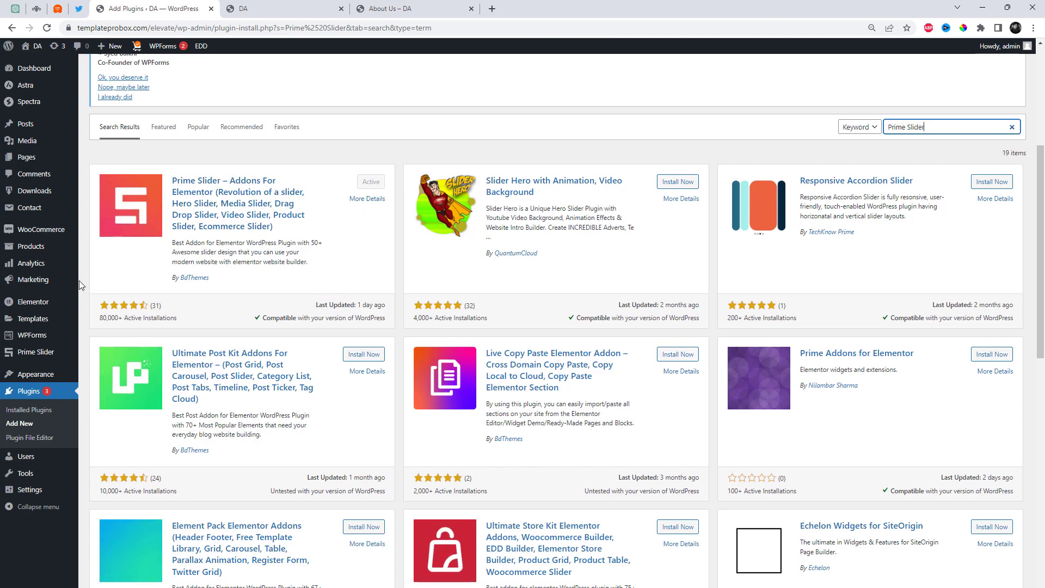
mouse_move(36, 351)
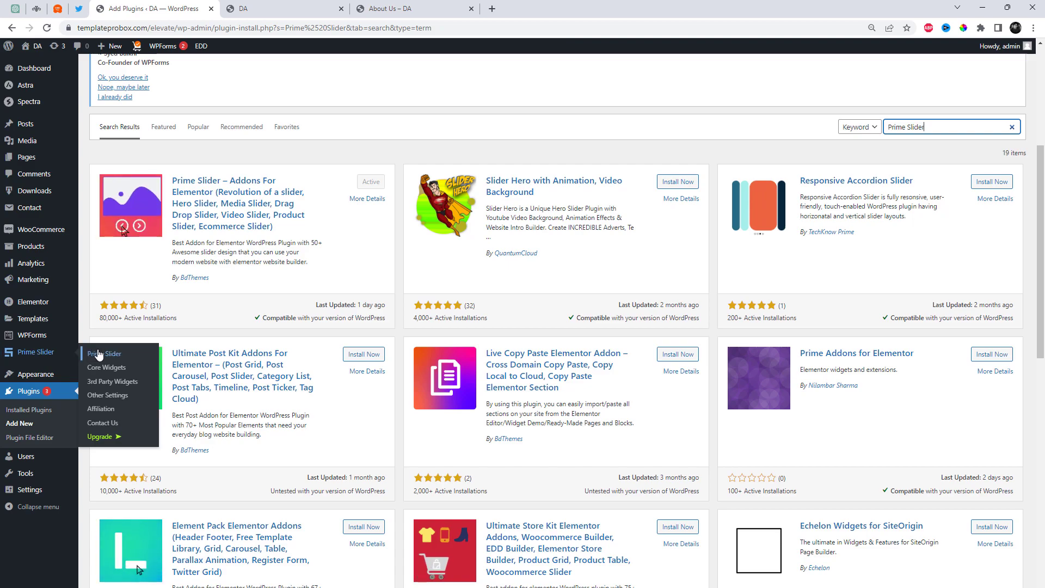
Step: Save all free Prime Slider Core Widgets as enabled, then return to the About Us tab
left_click(98, 355)
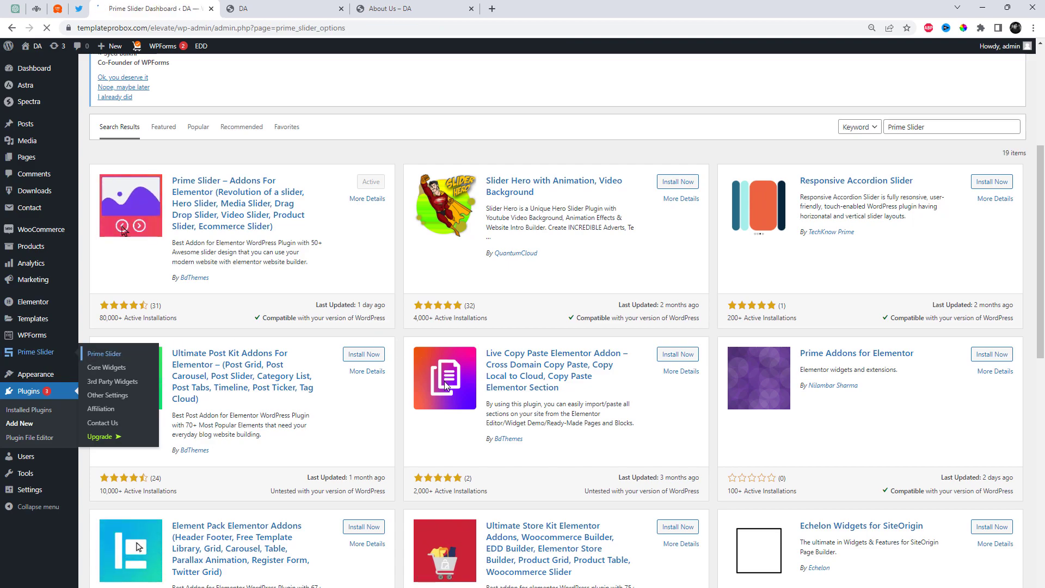
scroll(352, 342, "down", 3)
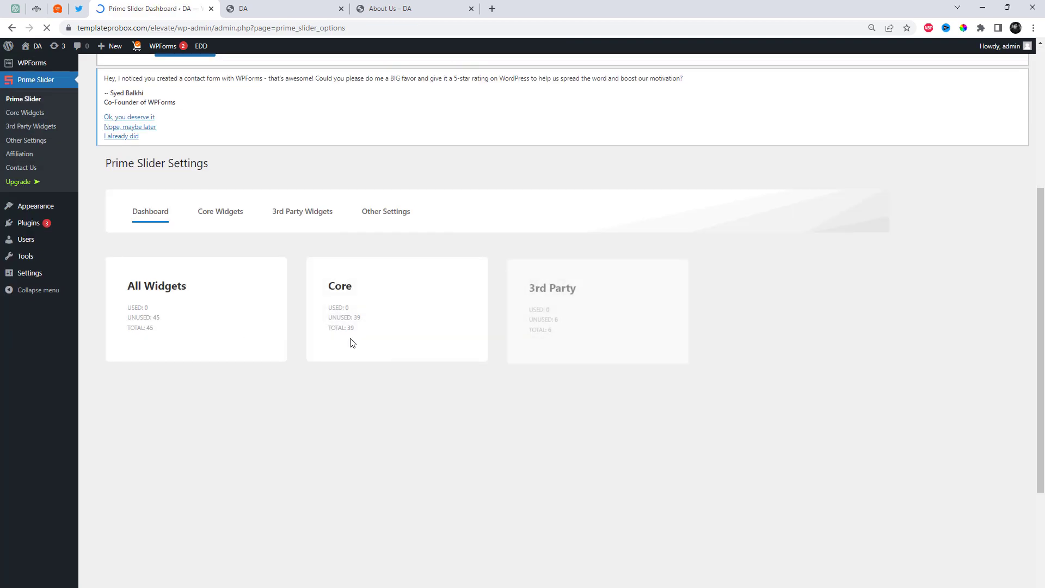
left_click(225, 248)
scroll(233, 283, "down", 1)
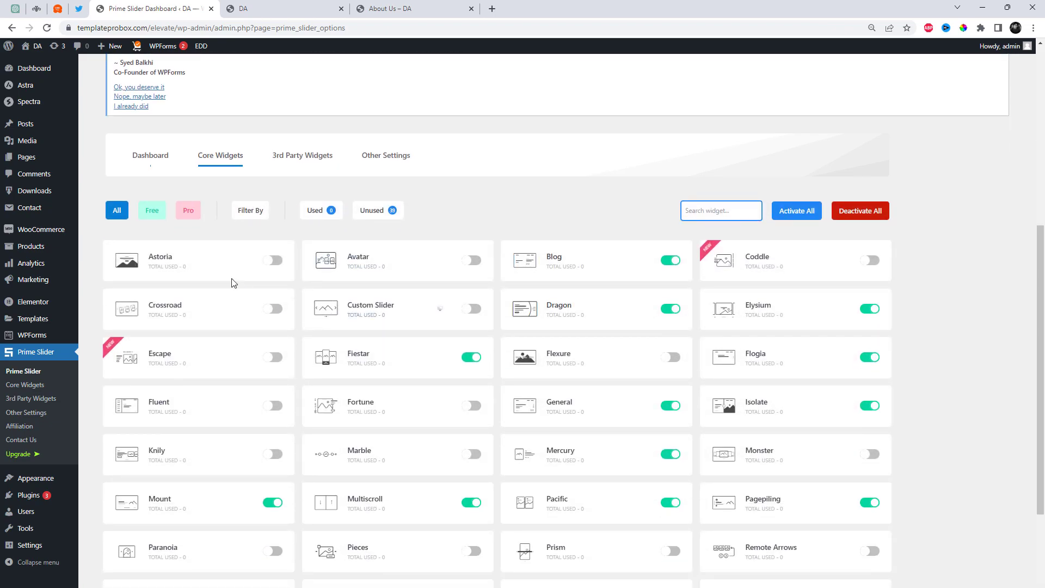
left_click(161, 218)
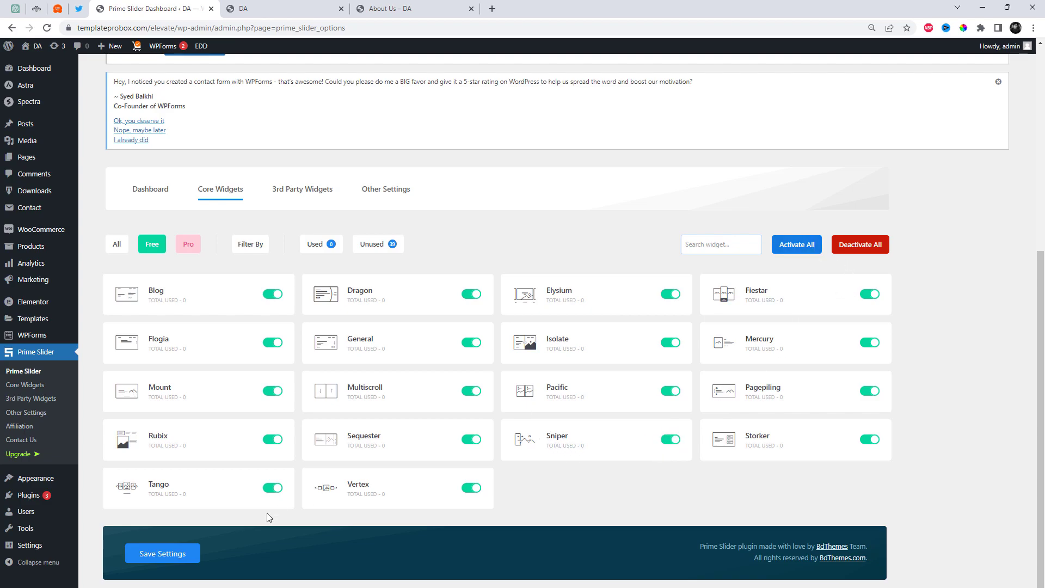
left_click(153, 554)
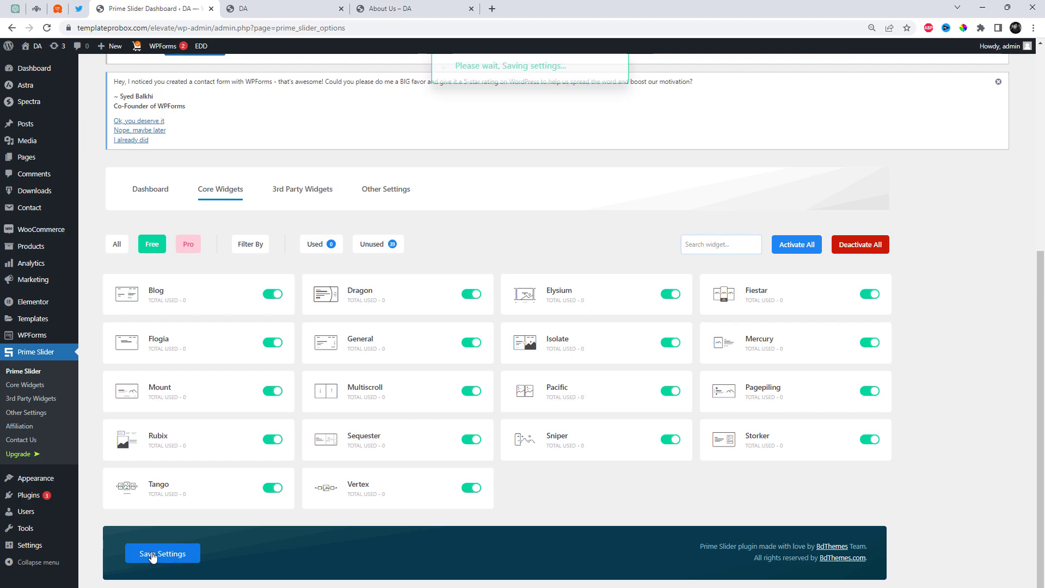
left_click(416, 5)
mouse_move(312, 46)
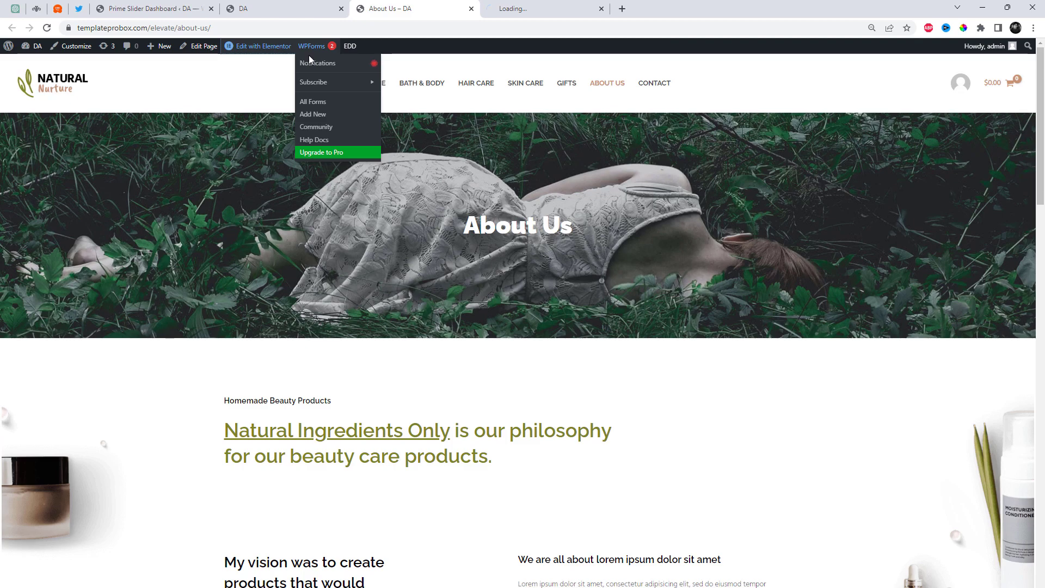
Step: Open About Us in Elementor and add a full-width one-column section below the hero
middle_click(262, 46)
left_click(545, 9)
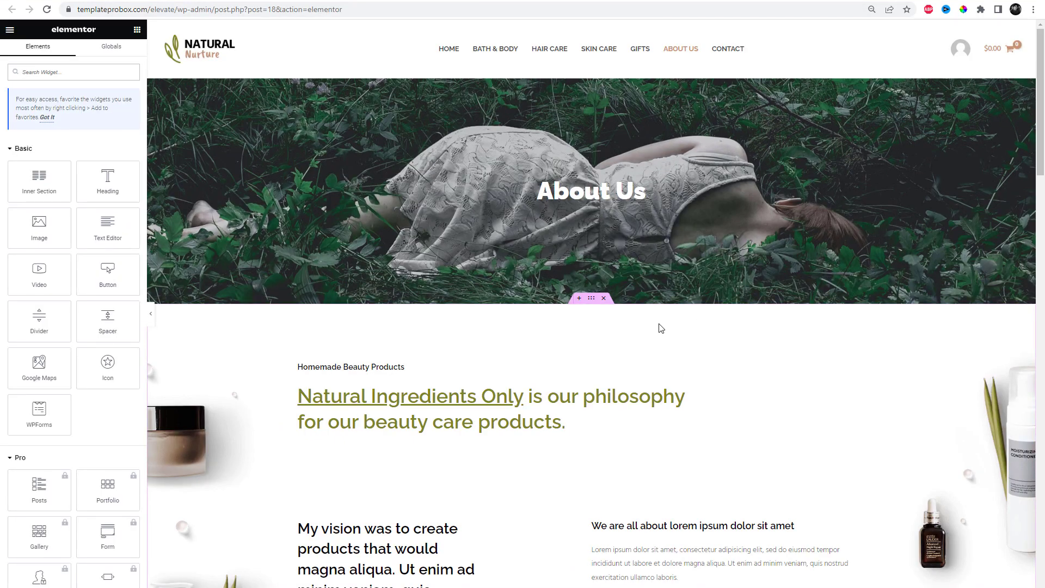
left_click(580, 298)
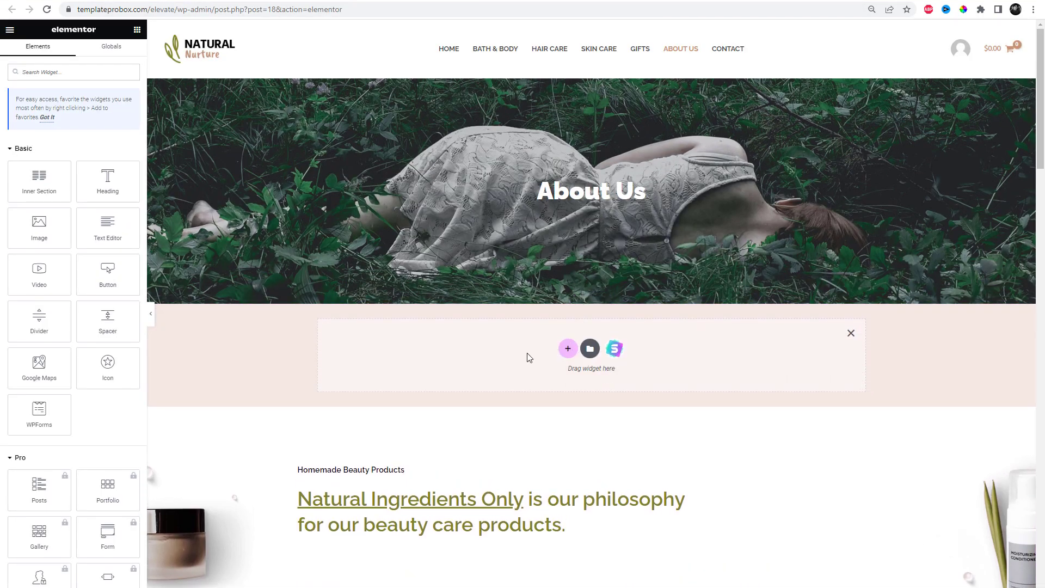
left_click(567, 350)
left_click(454, 384)
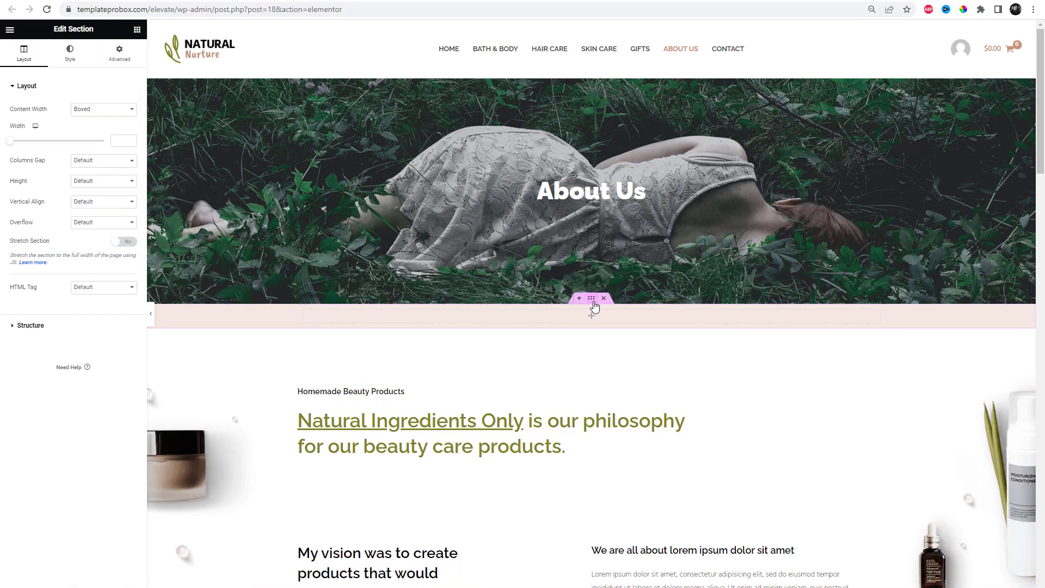
left_click(97, 110)
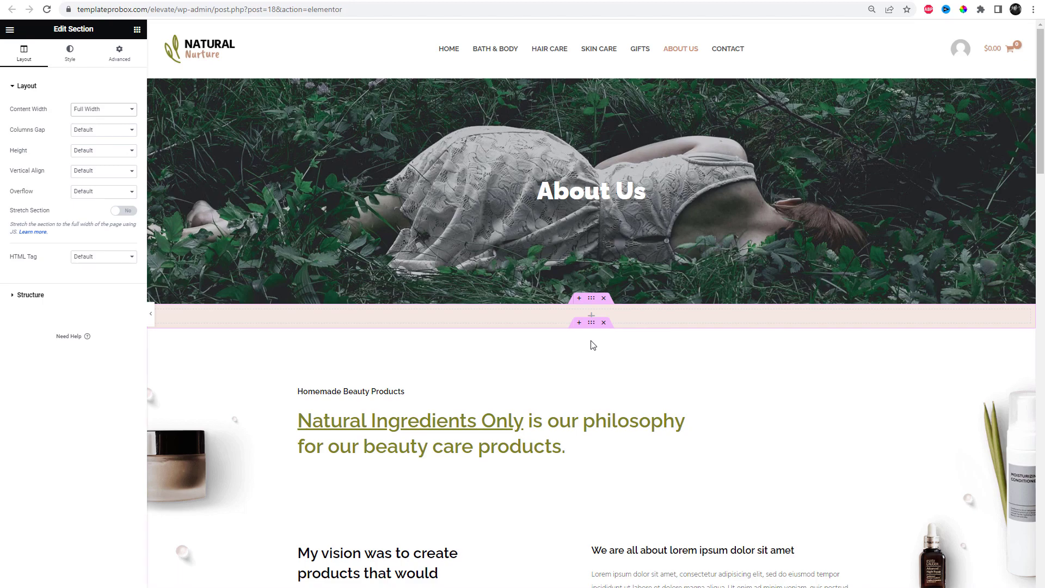
Step: Drag the Prime Slider 'Sniper' widget from the widget panel into the empty section
left_click(595, 319)
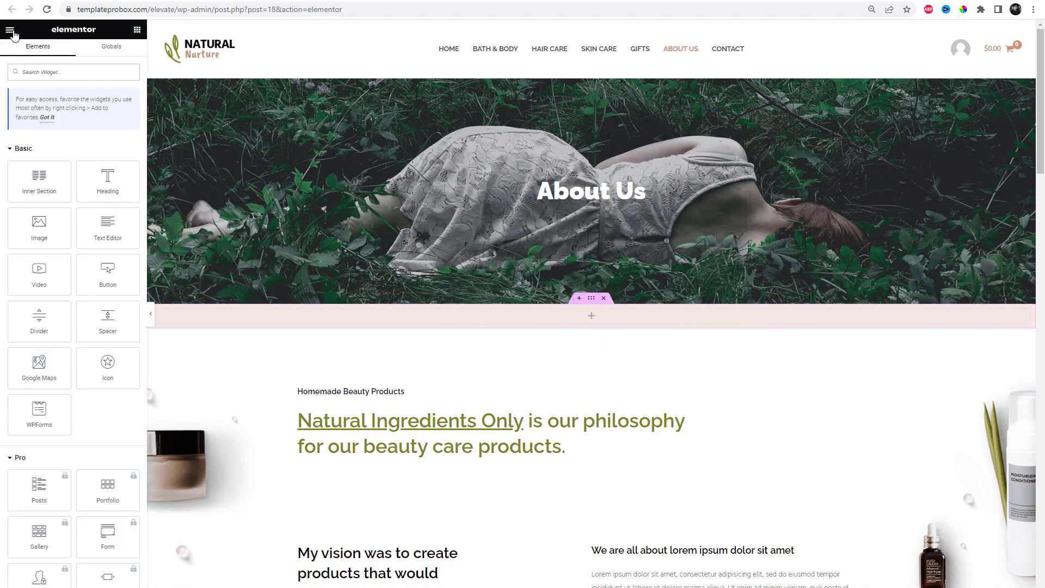
scroll(73, 340, "down", 10)
scroll(76, 340, "down", 5)
scroll(79, 347, "down", 5)
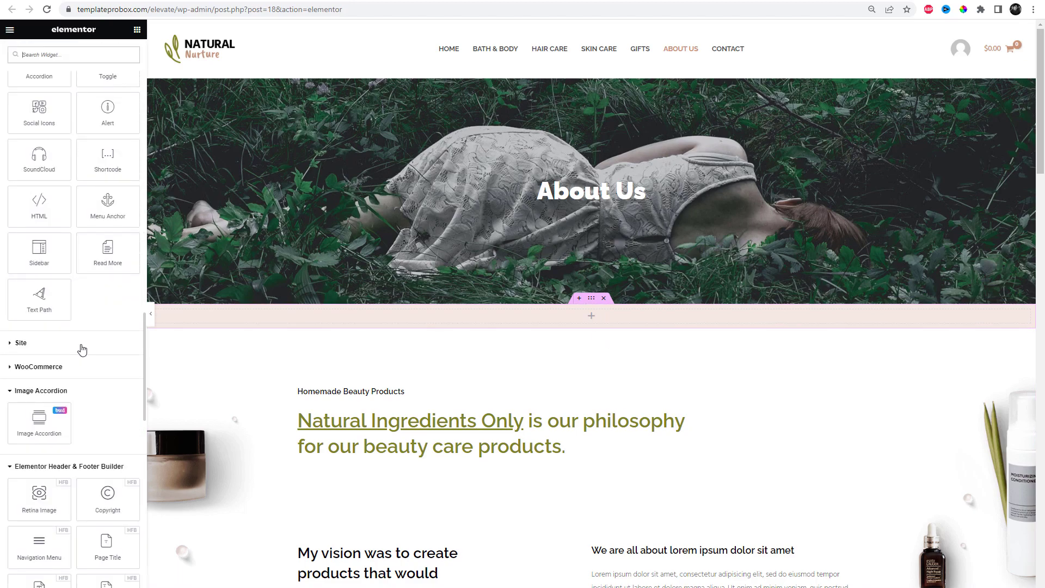
scroll(84, 359, "down", 5)
scroll(89, 369, "down", 5)
scroll(90, 373, "down", 2)
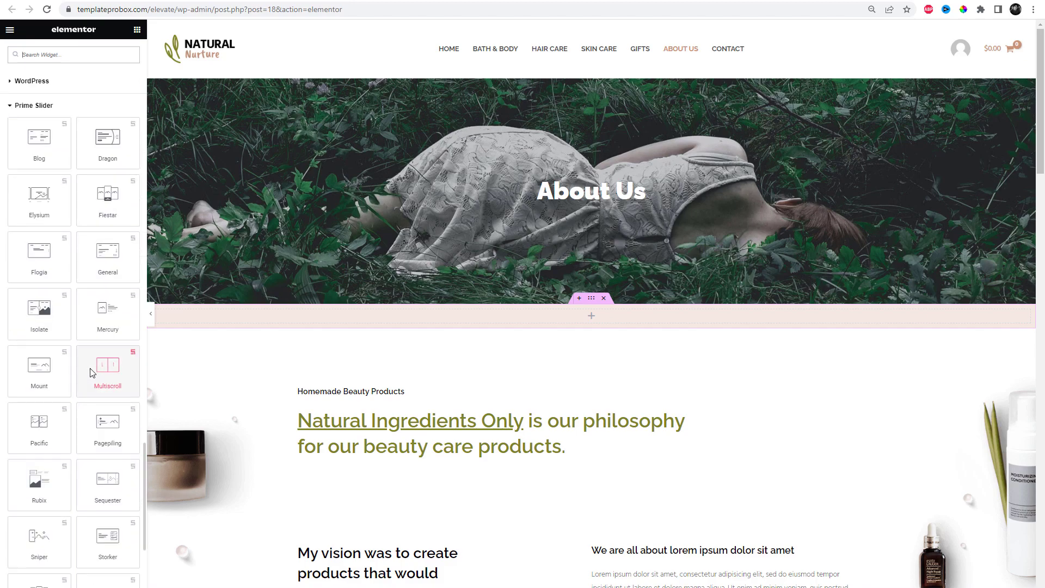
scroll(90, 369, "down", 2)
scroll(99, 400, "down", 1)
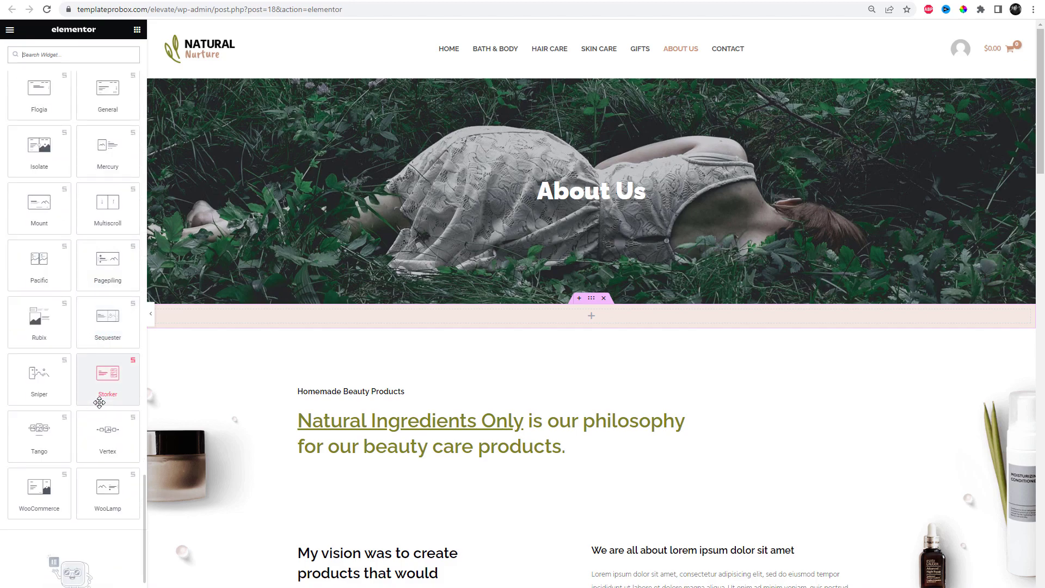
left_click_drag(41, 391, 506, 322)
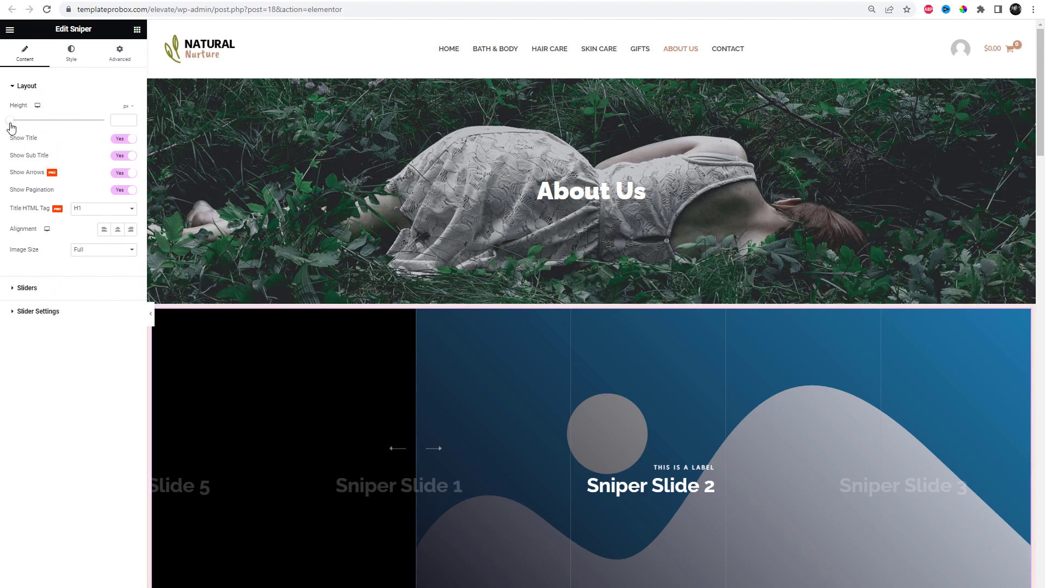
scroll(572, 245, "down", 2)
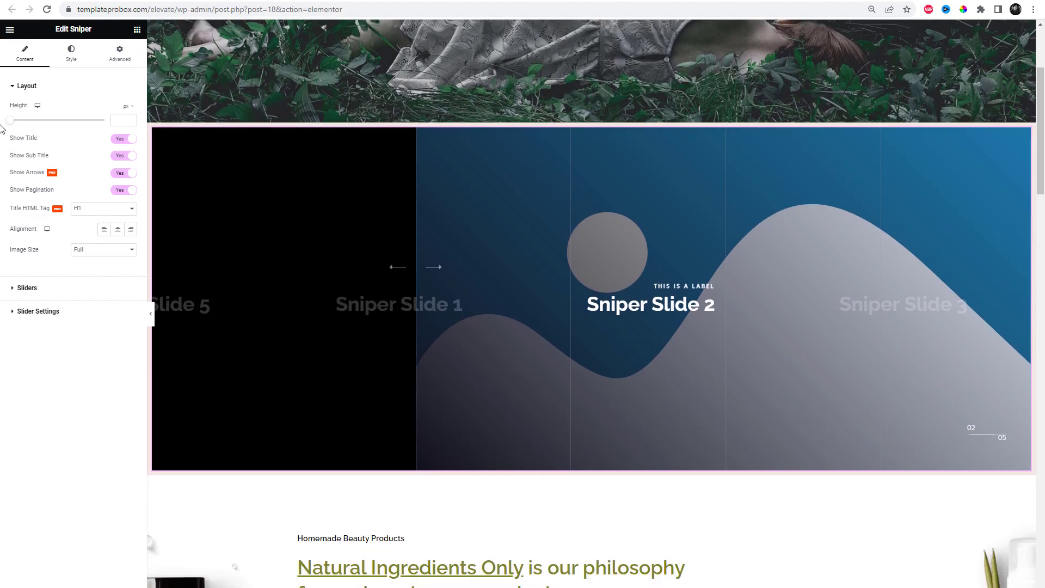
Step: In Sniper Layout, toggle Show Arrows off and on, set Title HTML Tag H2, keep Image Size Full
left_click_drag(14, 126, 57, 121)
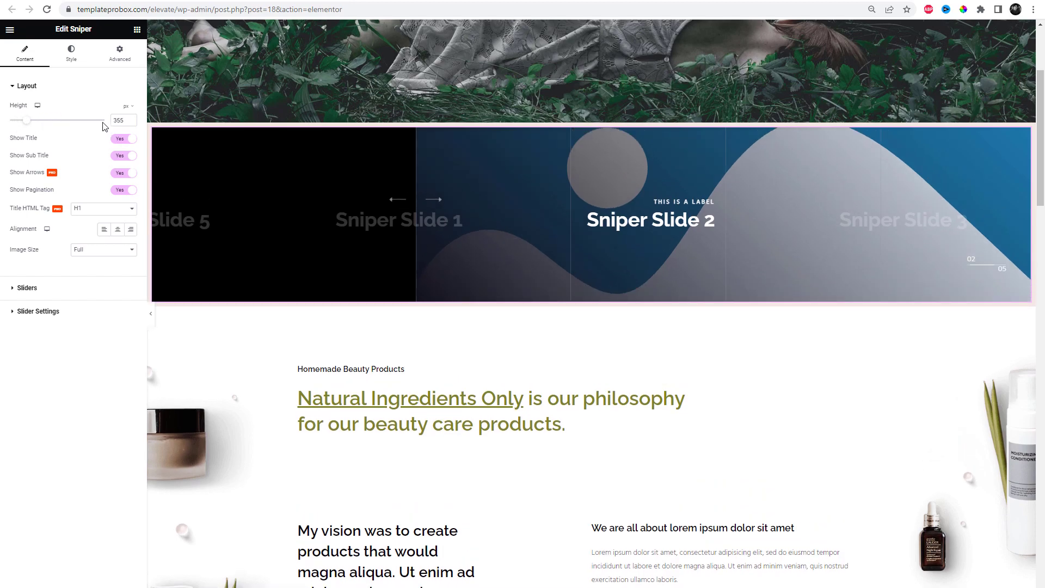
type("700")
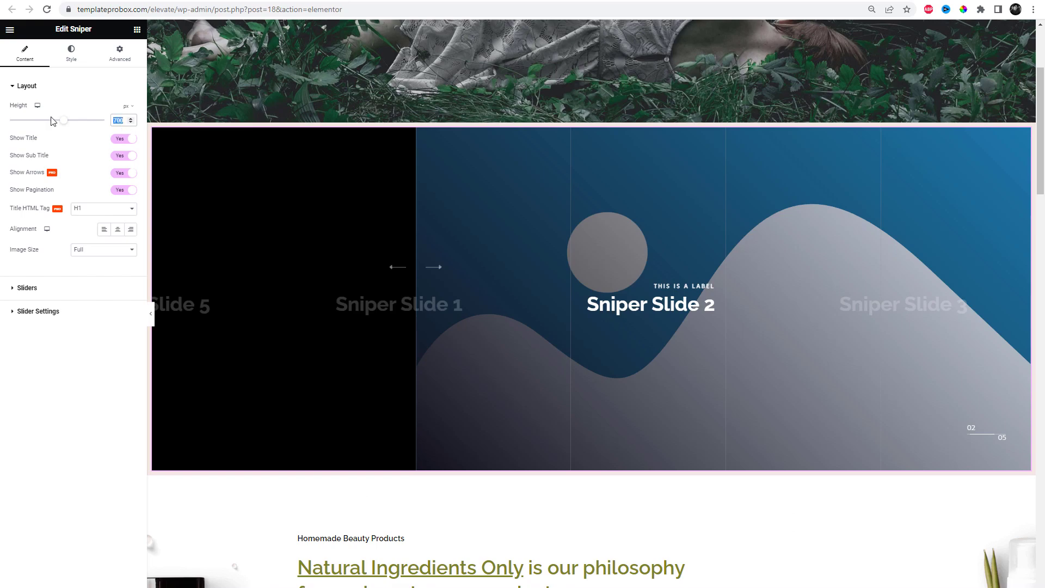
left_click(66, 97)
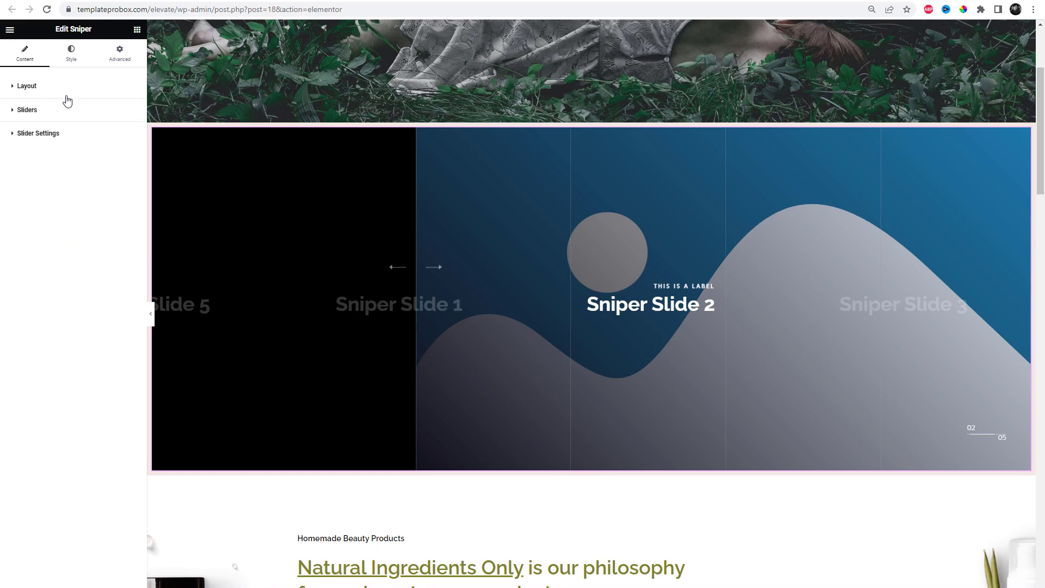
left_click(66, 96)
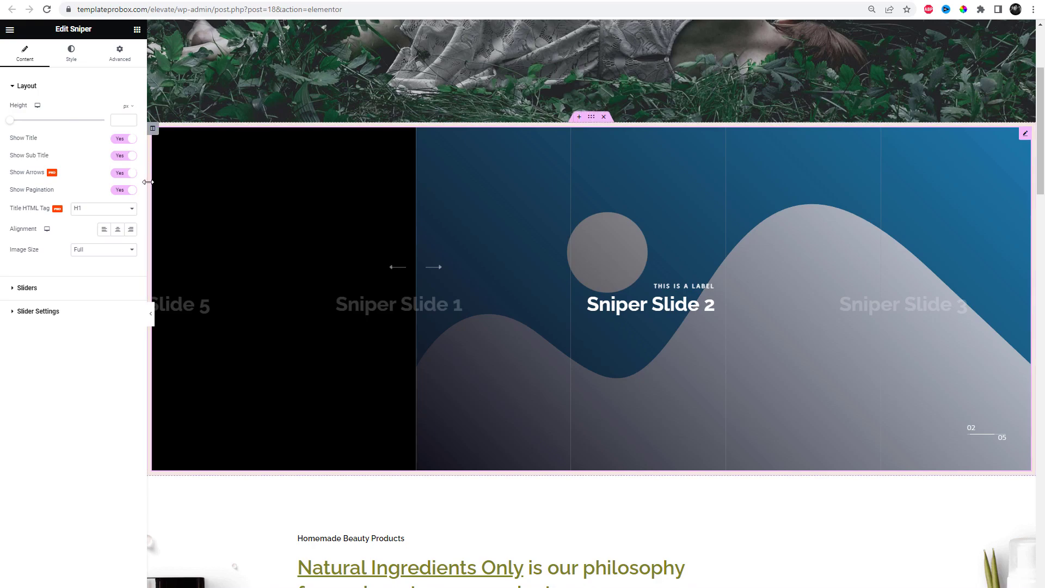
left_click(124, 174)
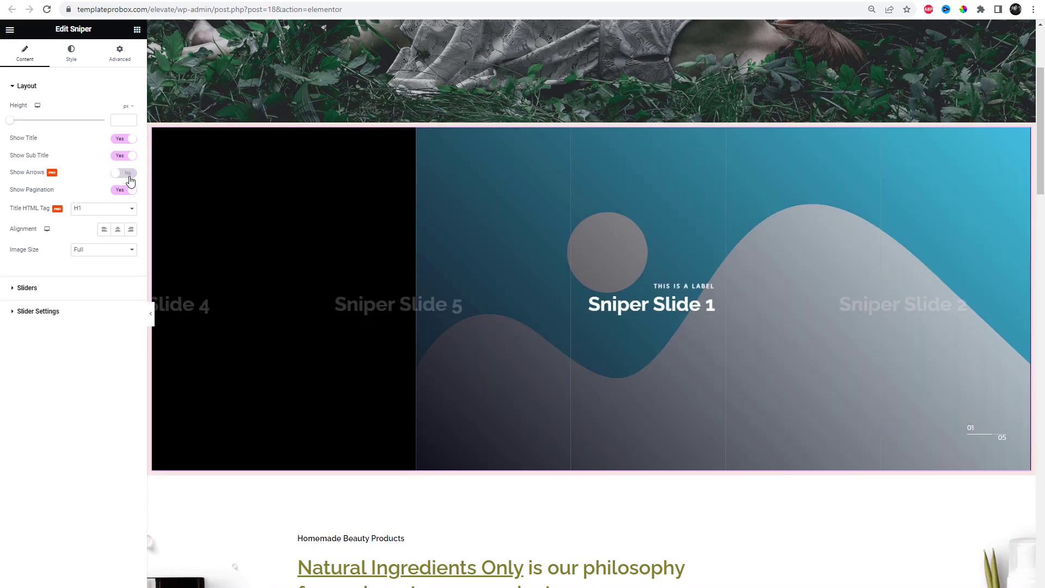
left_click(126, 175)
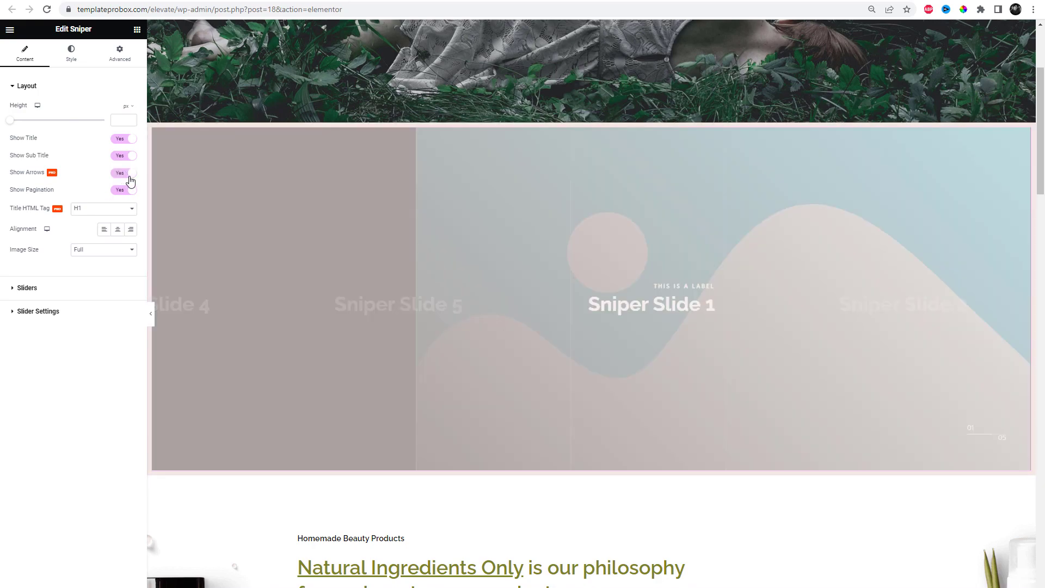
left_click(110, 213)
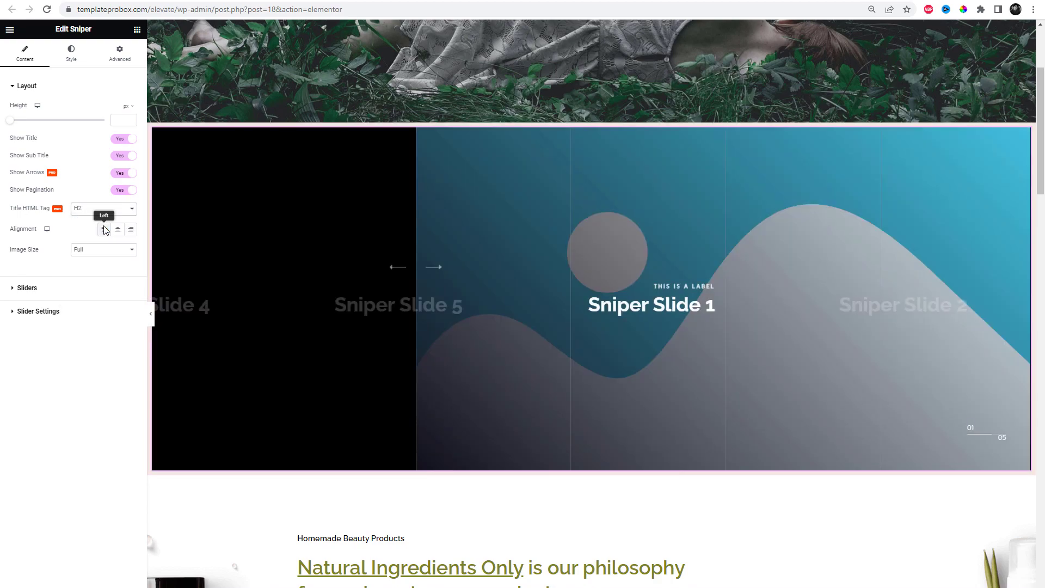
left_click(98, 252)
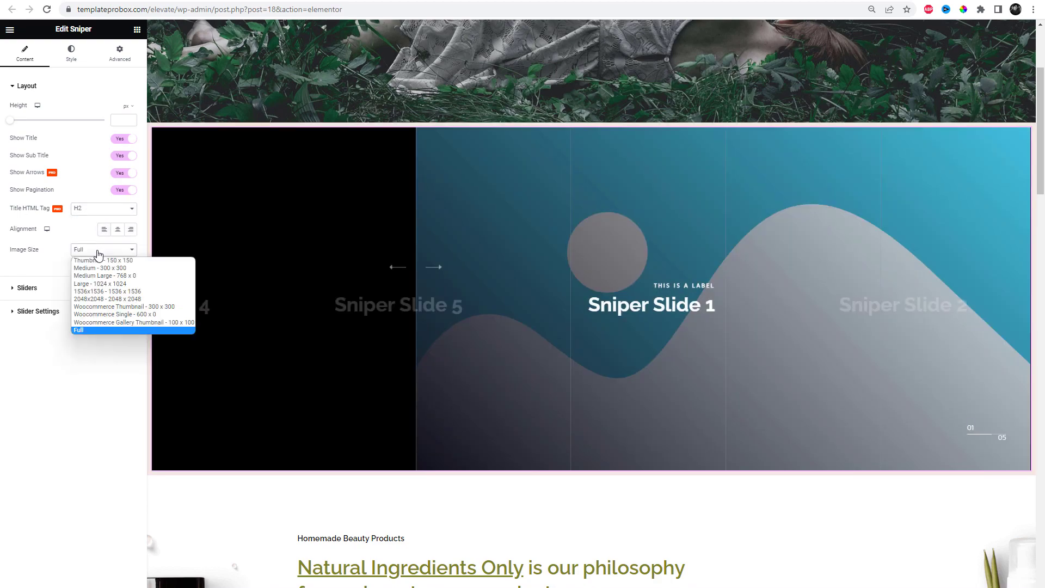
left_click(95, 330)
Step: Retitle the first slide 'Slider Title One' with subtitle 'Sub Title One'
left_click(53, 291)
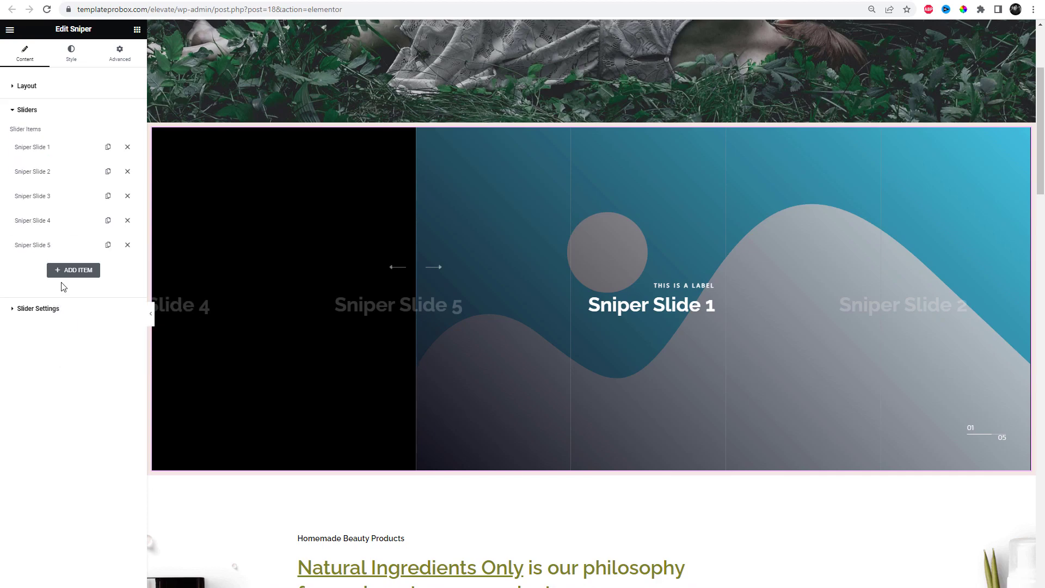
left_click(49, 149)
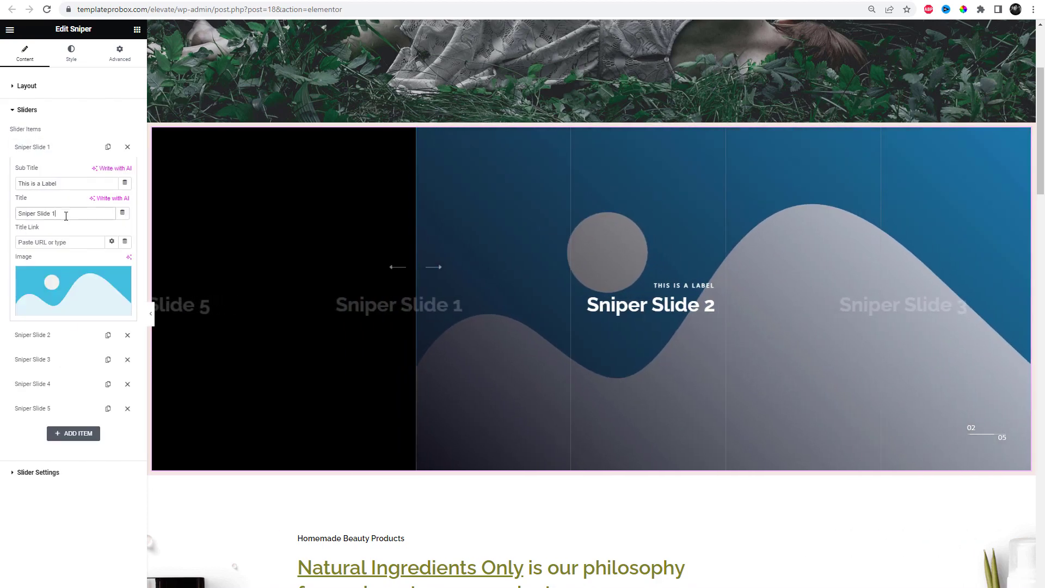
key("ctrl+a")
type("Sl")
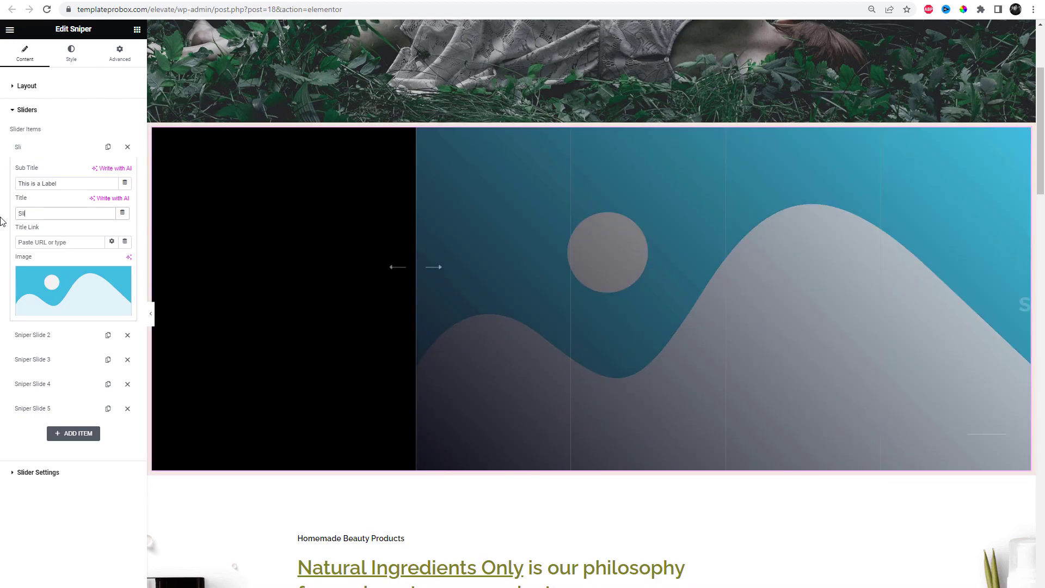
type("ider ")
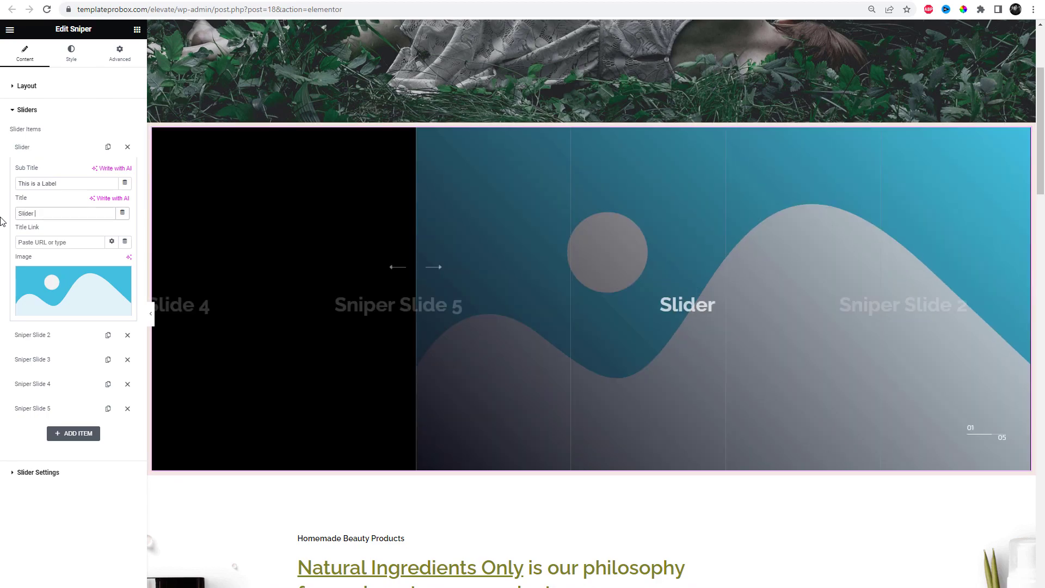
type("Title One")
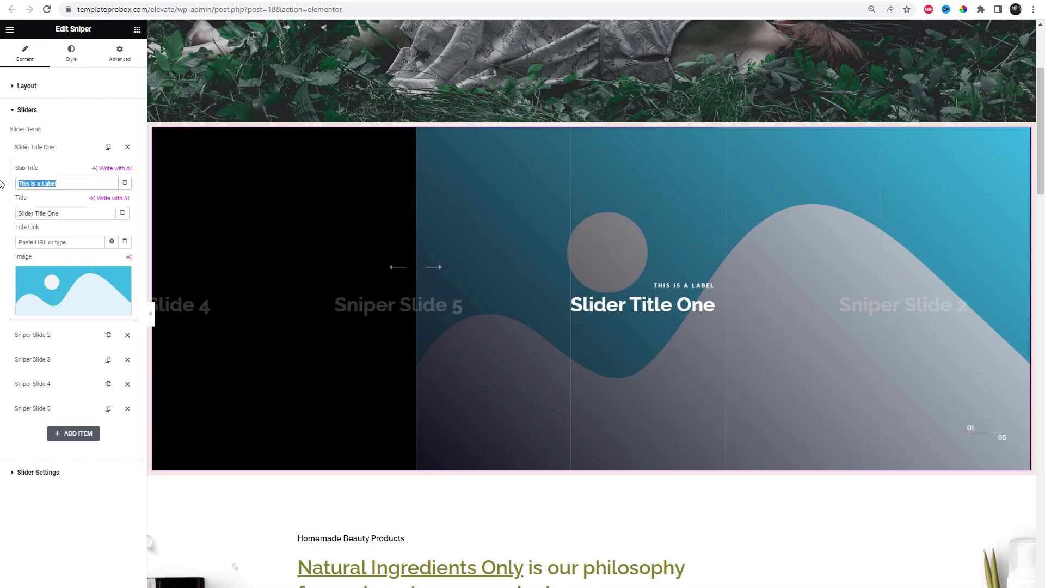
type("Sub T")
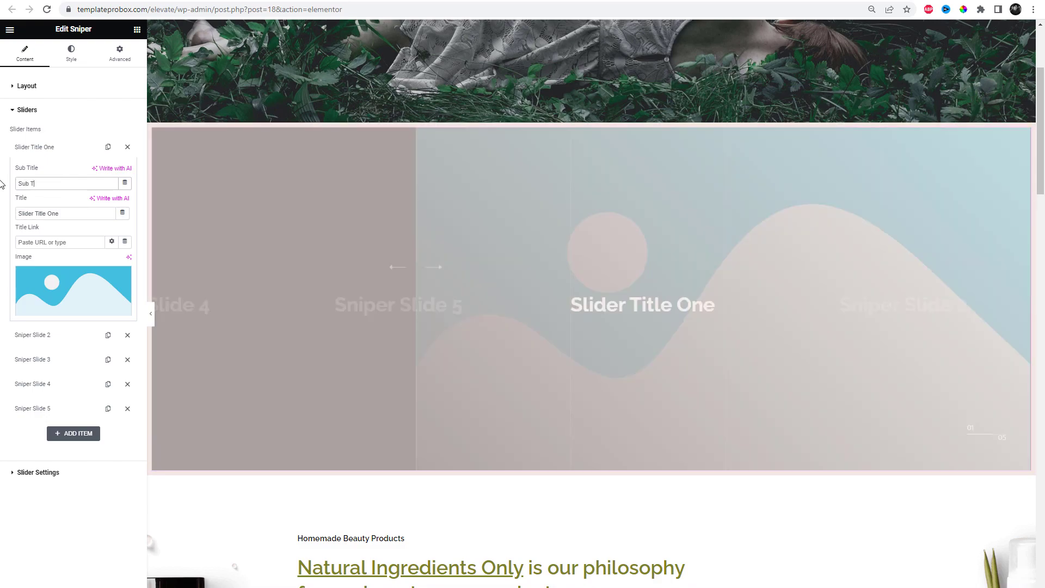
type("itle")
type(" One")
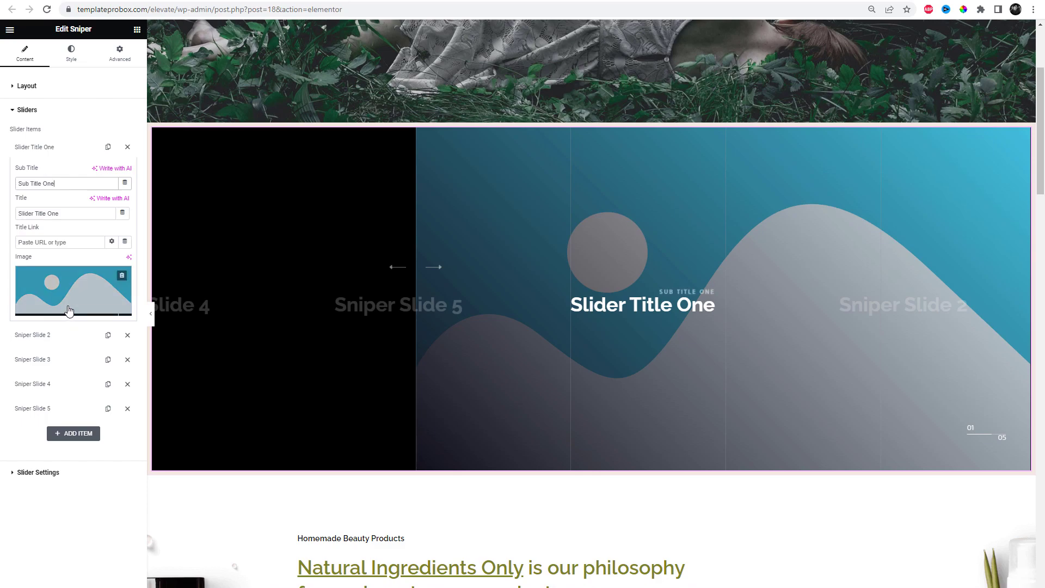
Step: Set the first slide's image to the dark bottle photo from the Media Library
left_click(70, 311)
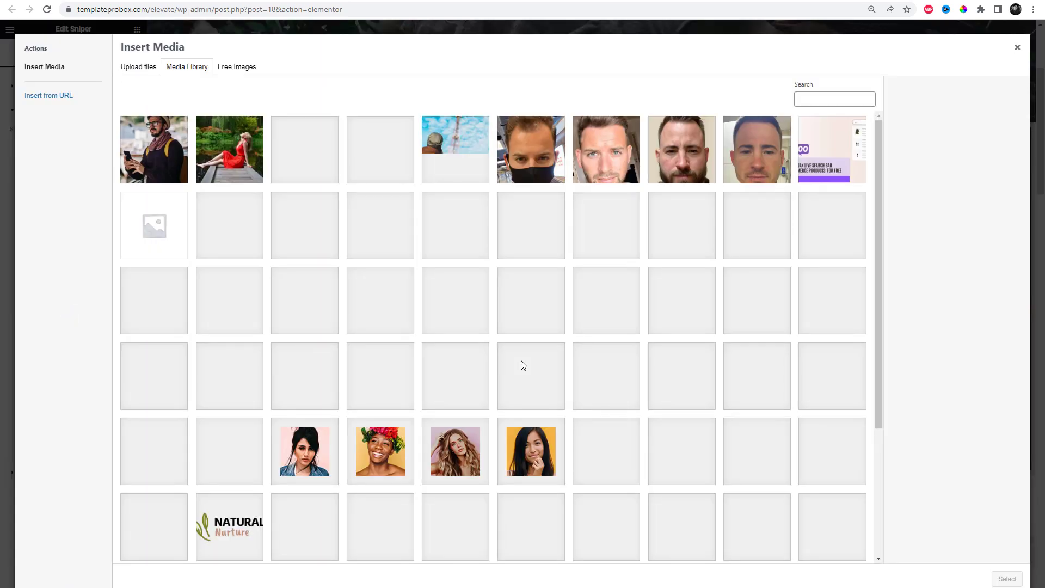
left_click(232, 168)
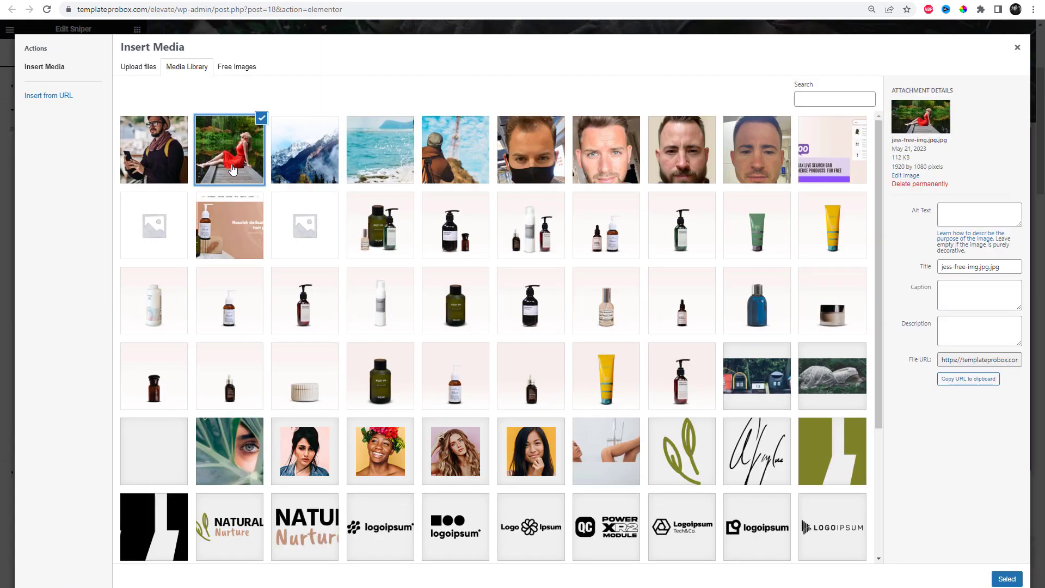
scroll(631, 414, "down", 2)
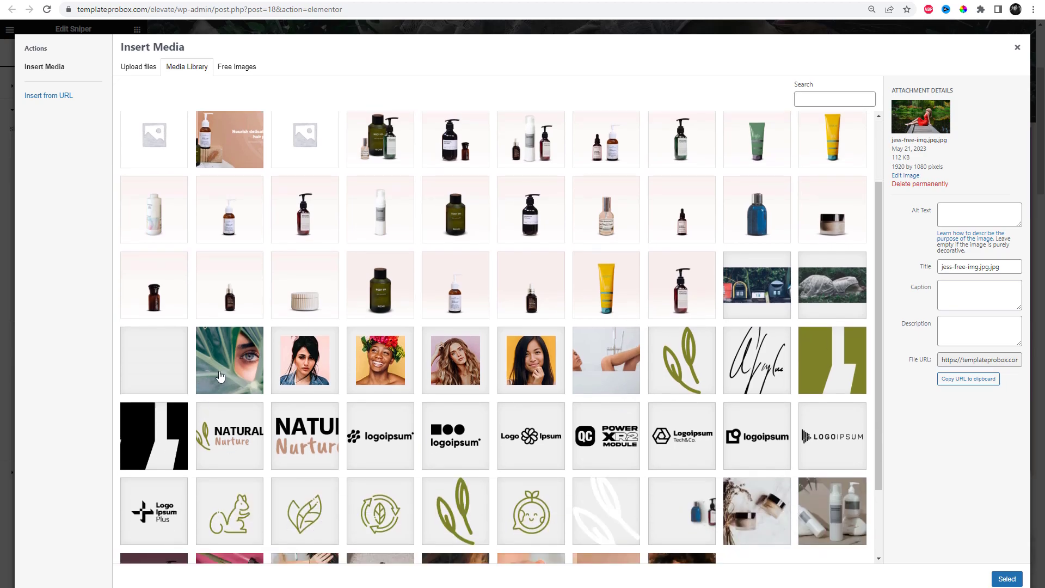
left_click(219, 377)
scroll(612, 462, "down", 2)
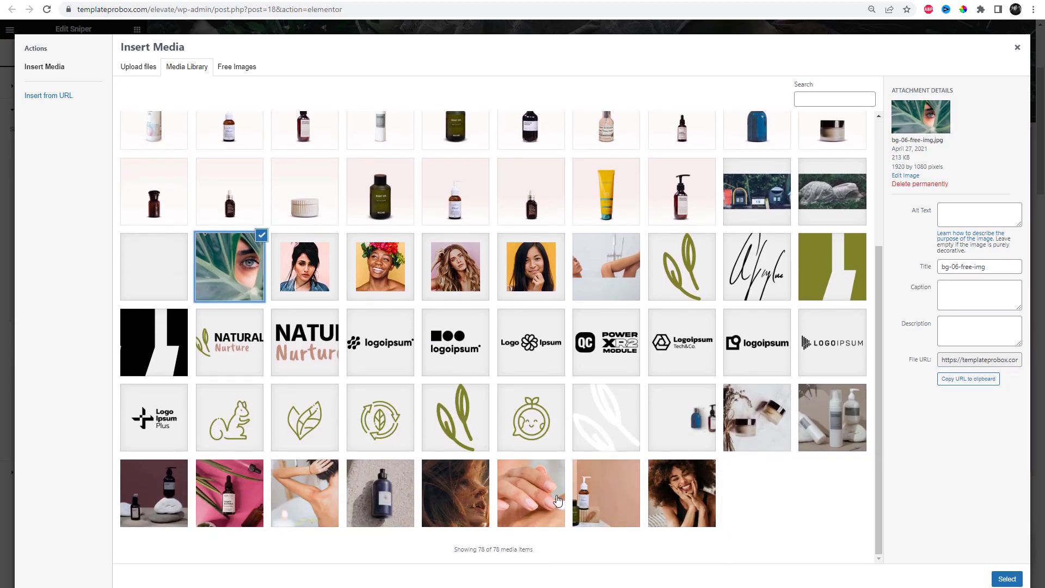
left_click(557, 501)
left_click(374, 491)
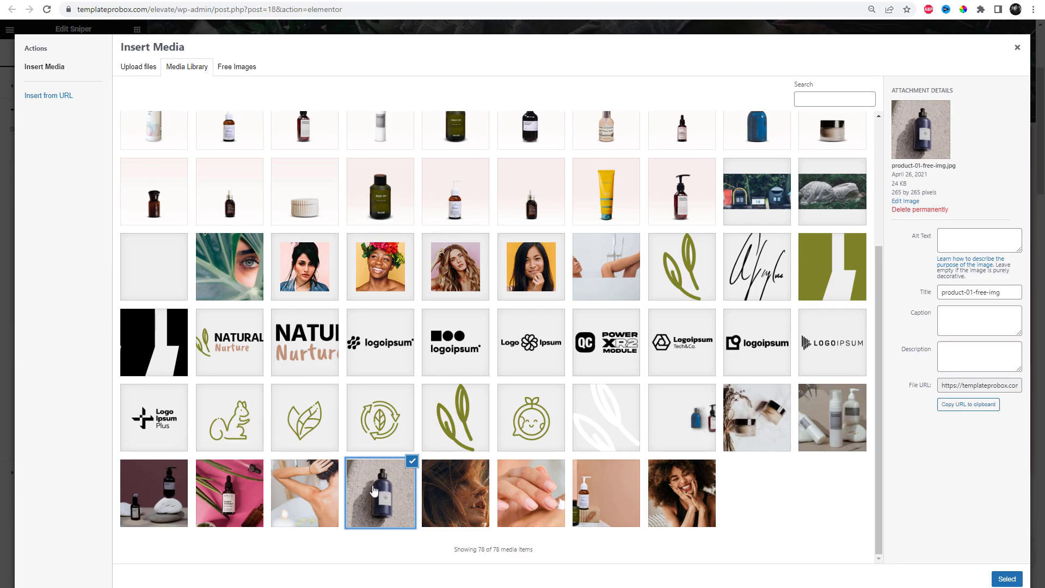
left_click(1007, 578)
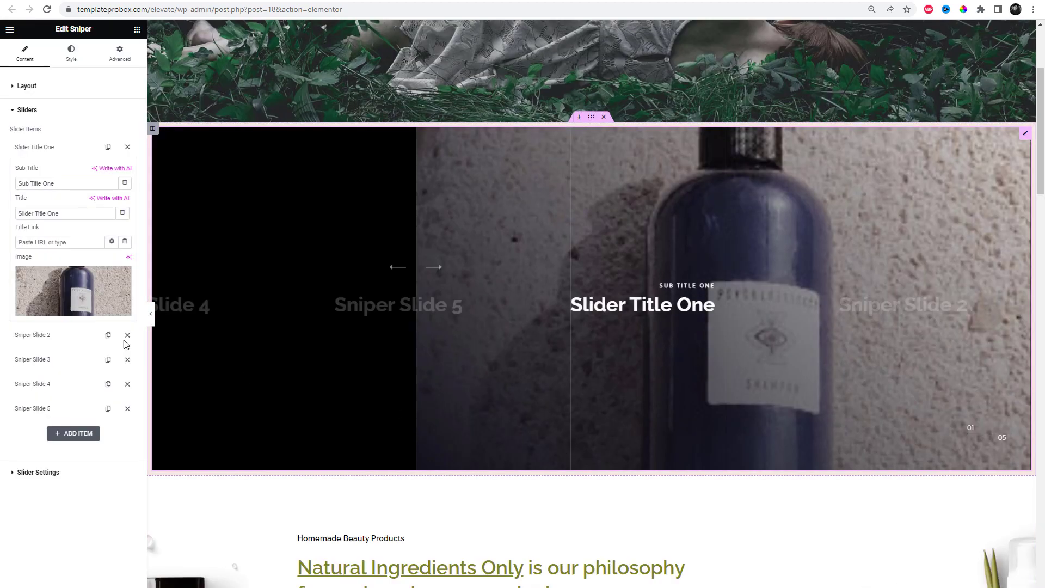
Step: Delete Sniper Slides 2–5, leaving only Slider Title One
left_click(58, 154)
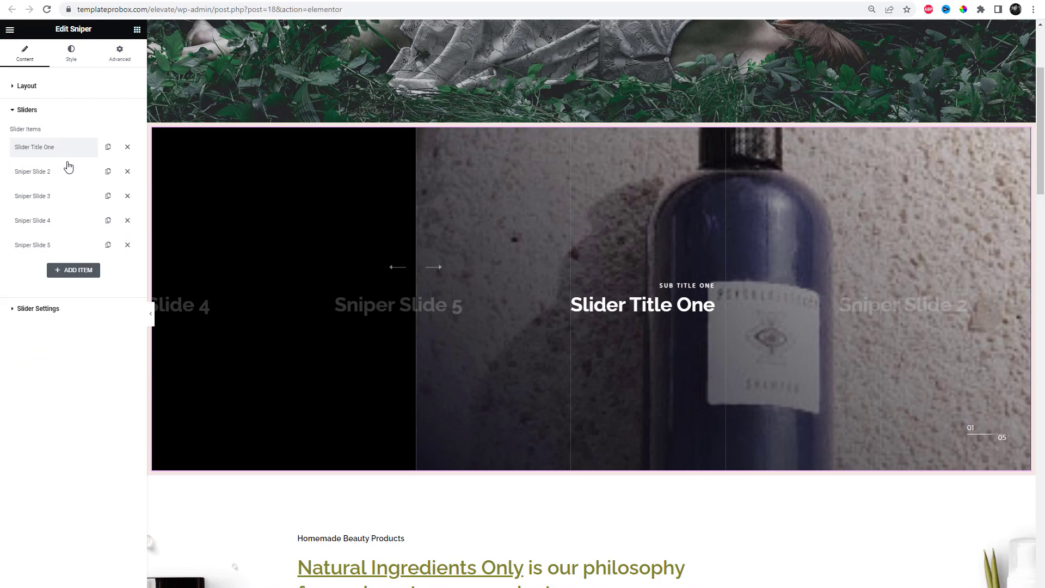
left_click(128, 173)
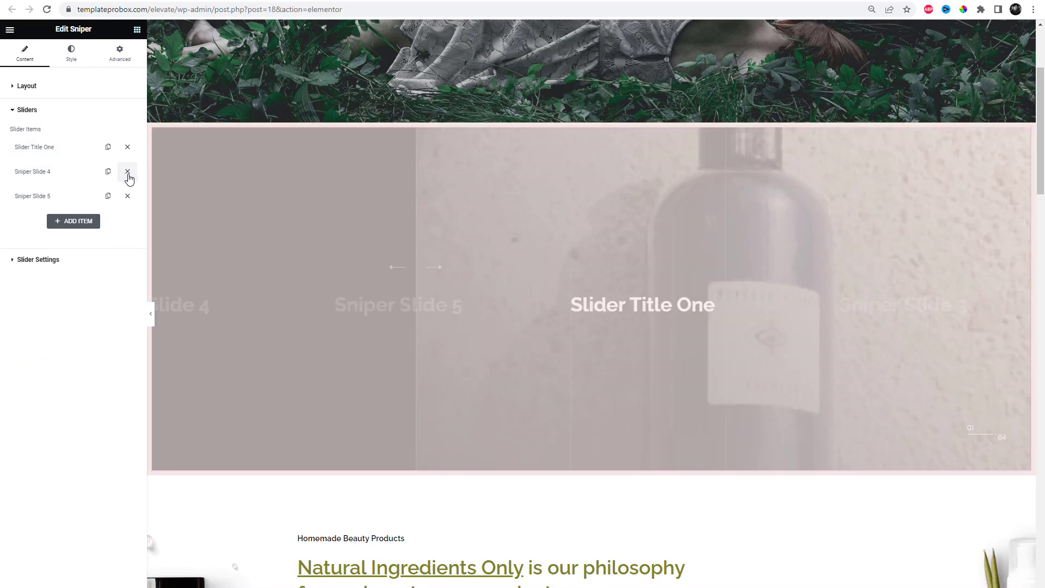
left_click(127, 171)
Step: Duplicate Slider Title One and retitle the copy 'Slider Title Two' / 'Sub Title Two'
left_click(128, 147)
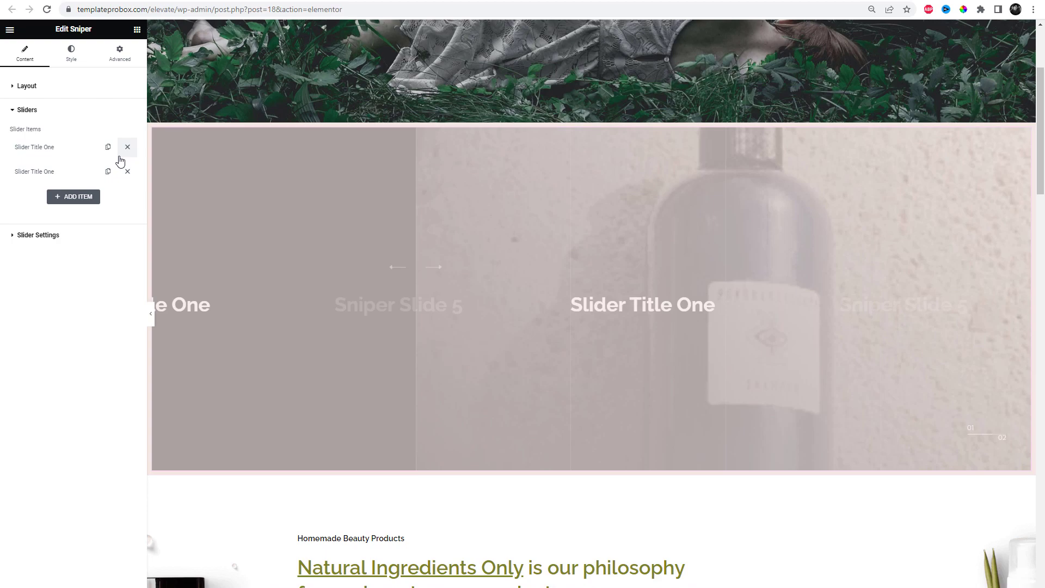
left_click(63, 170)
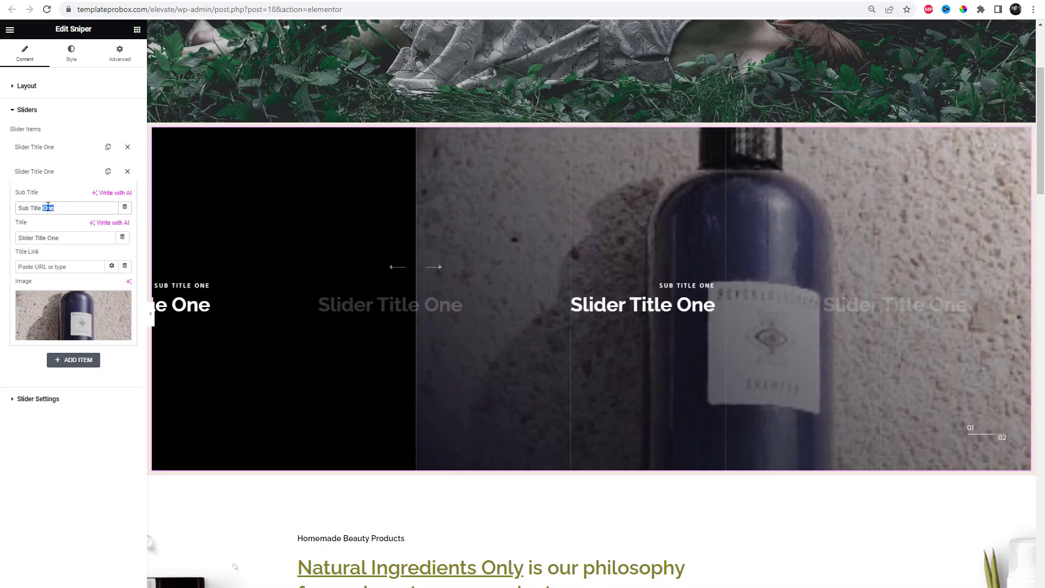
type("Two")
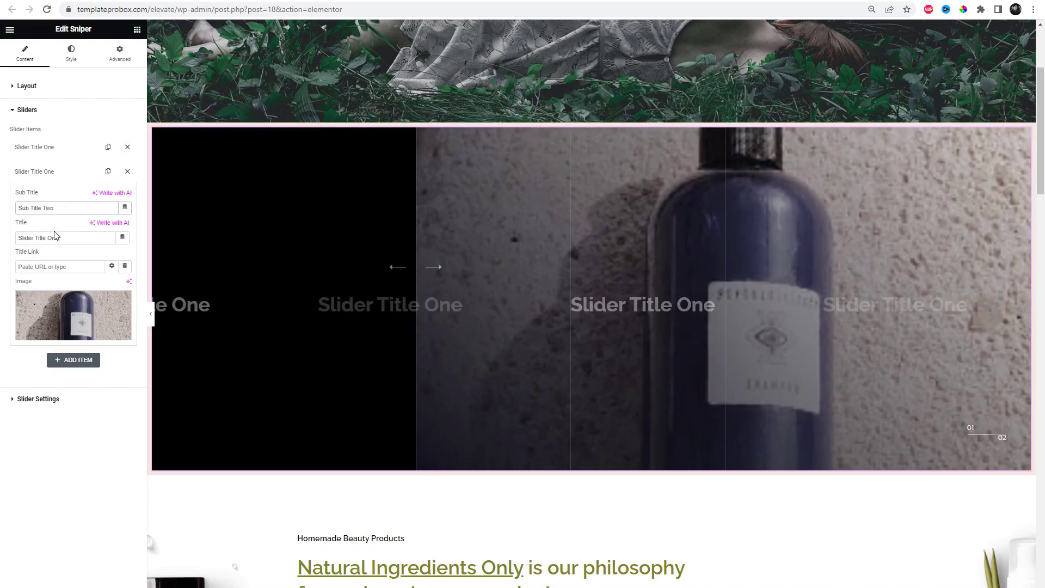
double_click(55, 237)
type("Two")
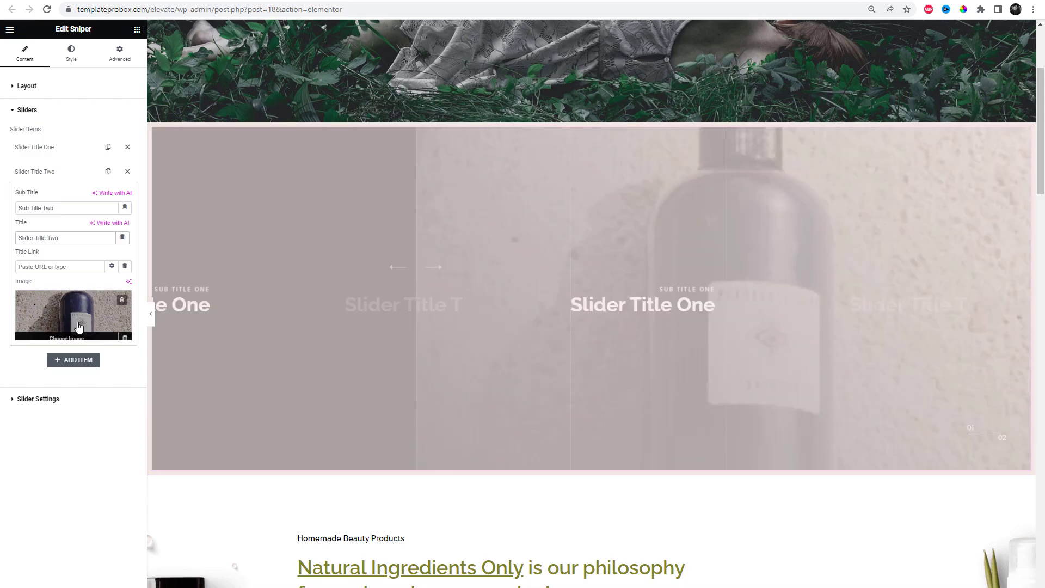
Step: Set the second slide's image to the pink-background bottle photo
left_click(74, 317)
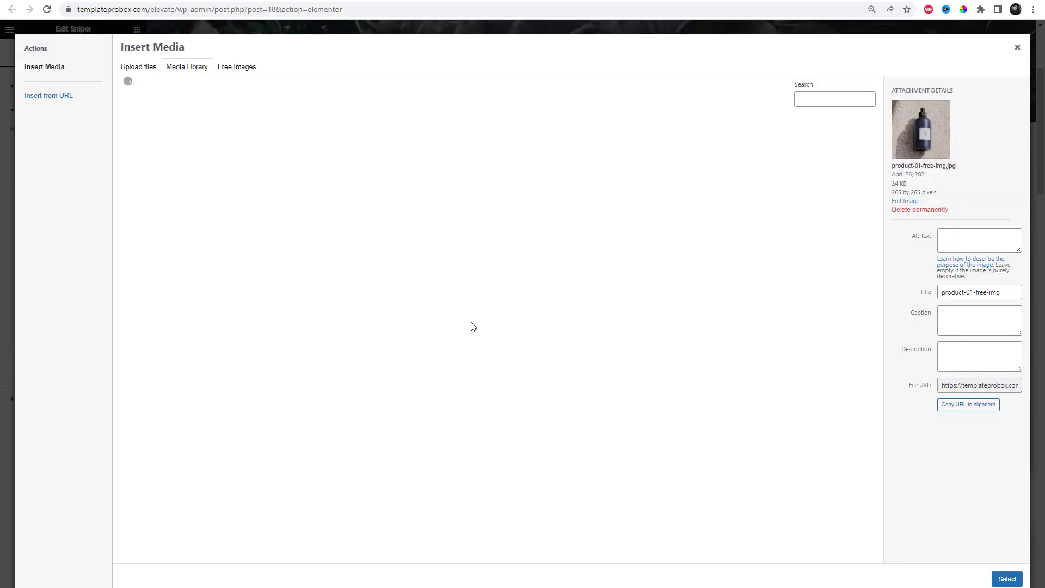
scroll(501, 349, "down", 3)
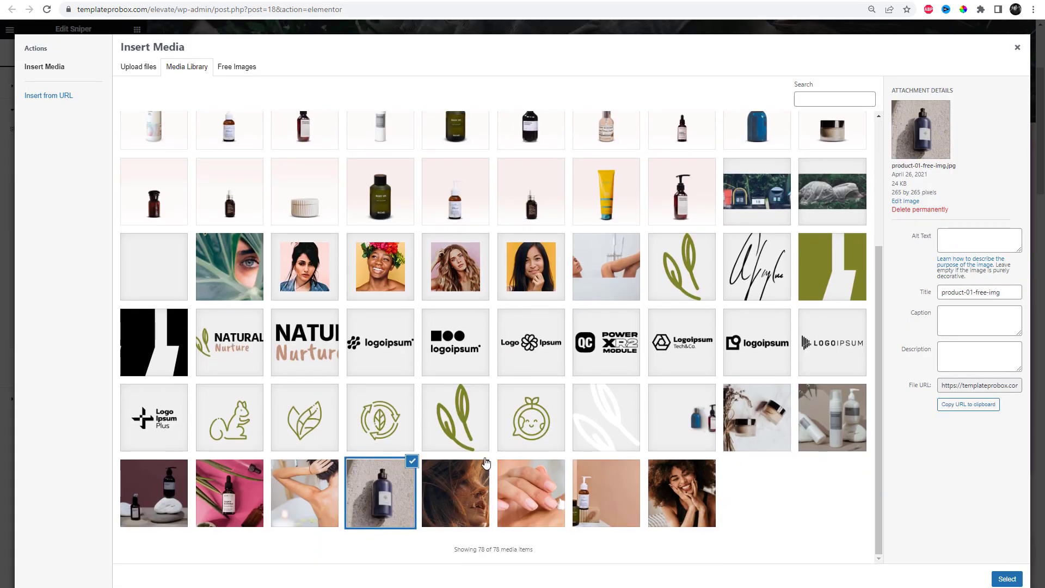
left_click(471, 485)
left_click(218, 499)
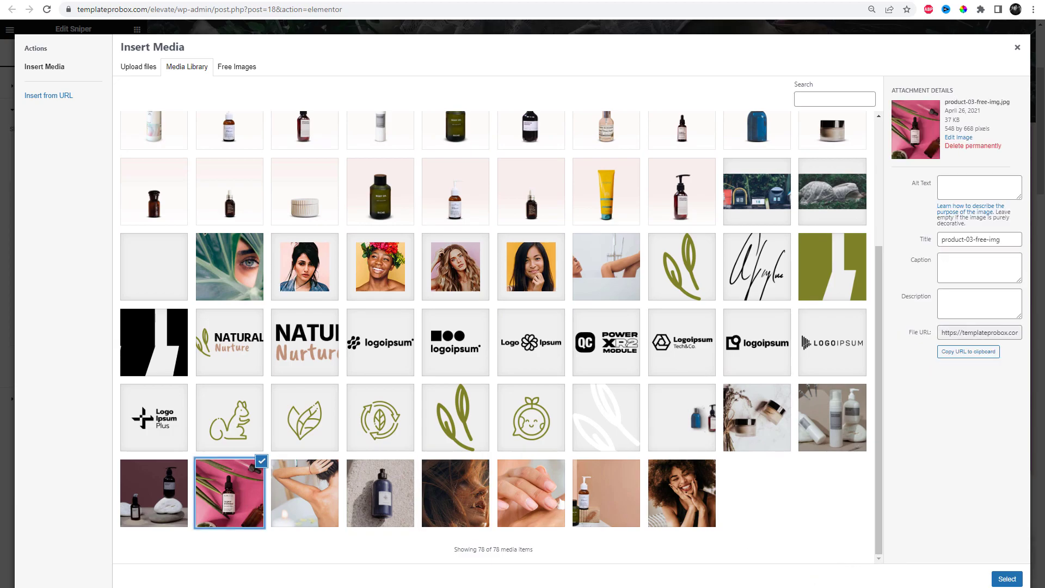
left_click(1007, 578)
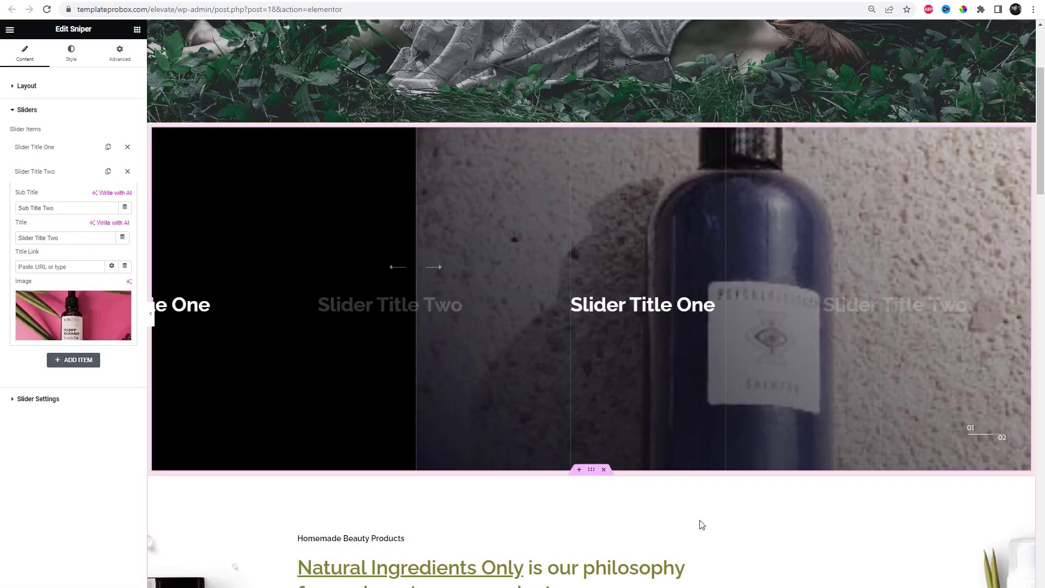
Step: Duplicate Slider Title Two and retitle the copy 'Slider Title Three' / 'Sub Title Three'
left_click(95, 178)
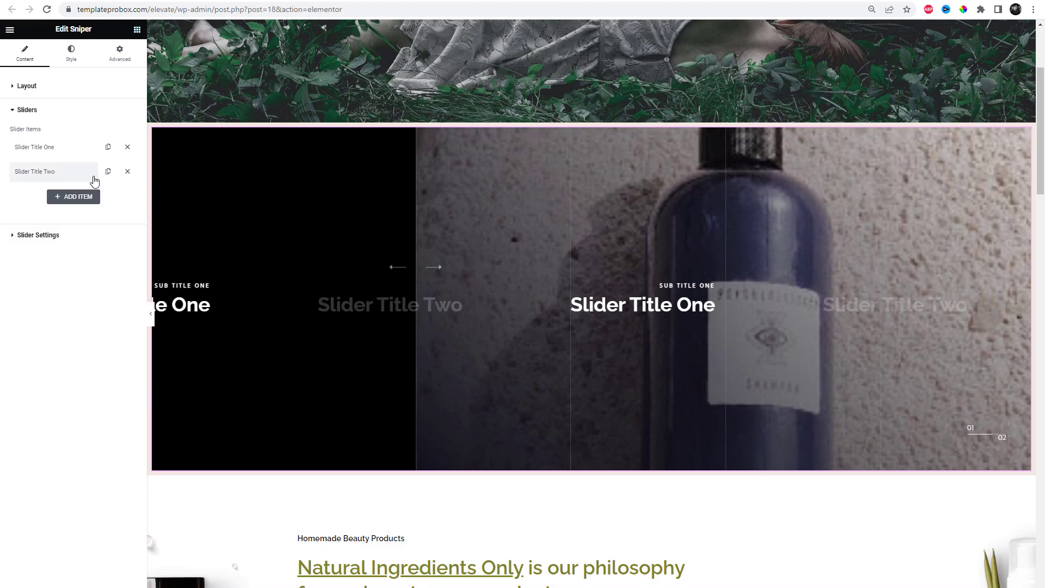
left_click(75, 197)
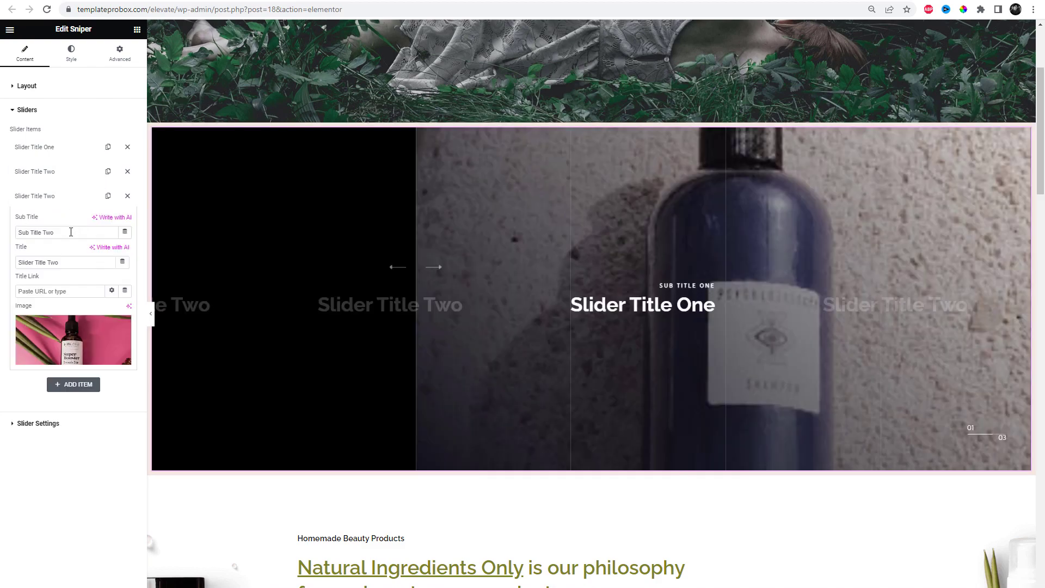
type("Thr")
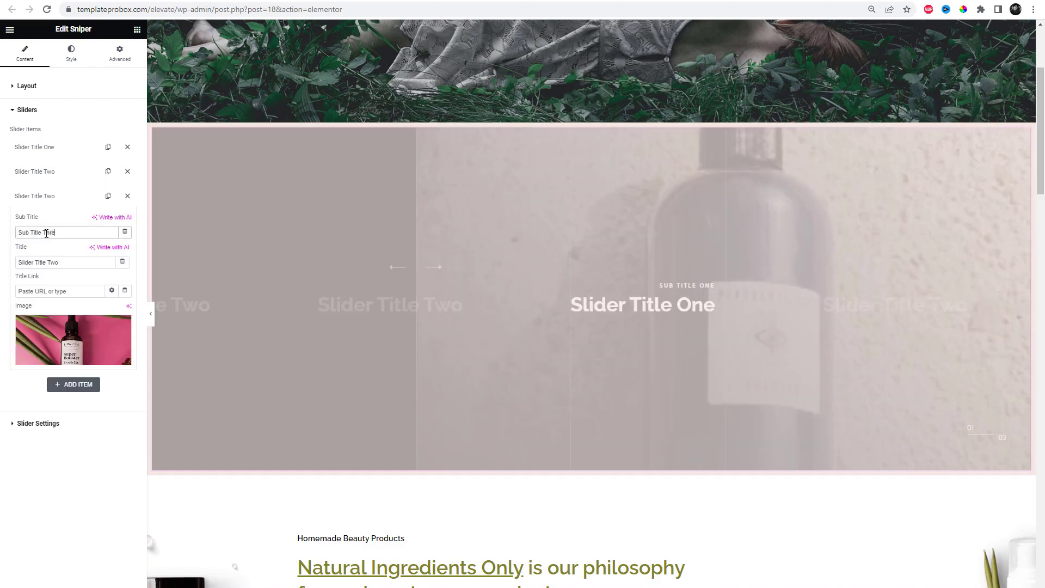
type("e")
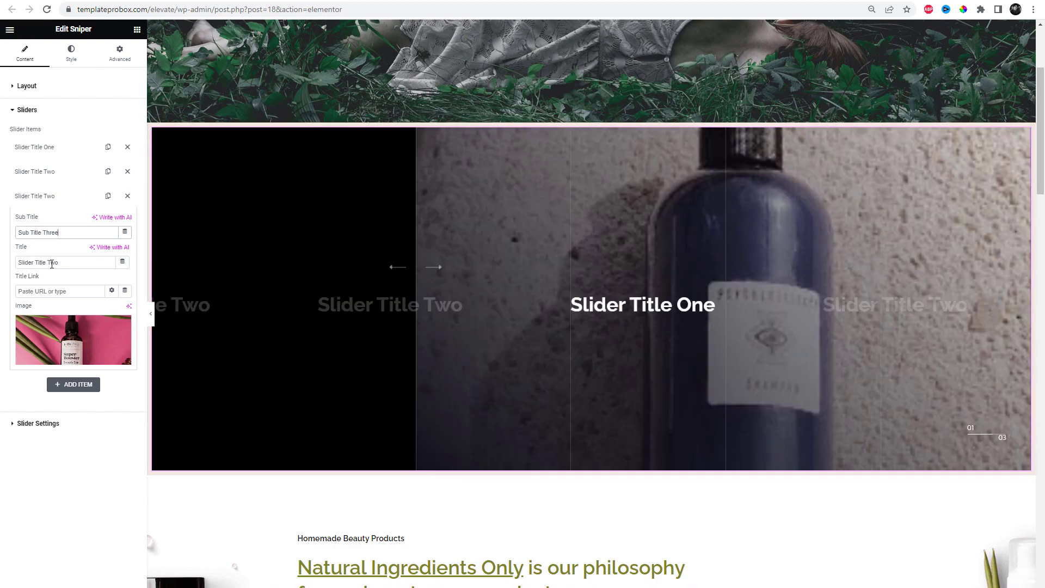
double_click(52, 263)
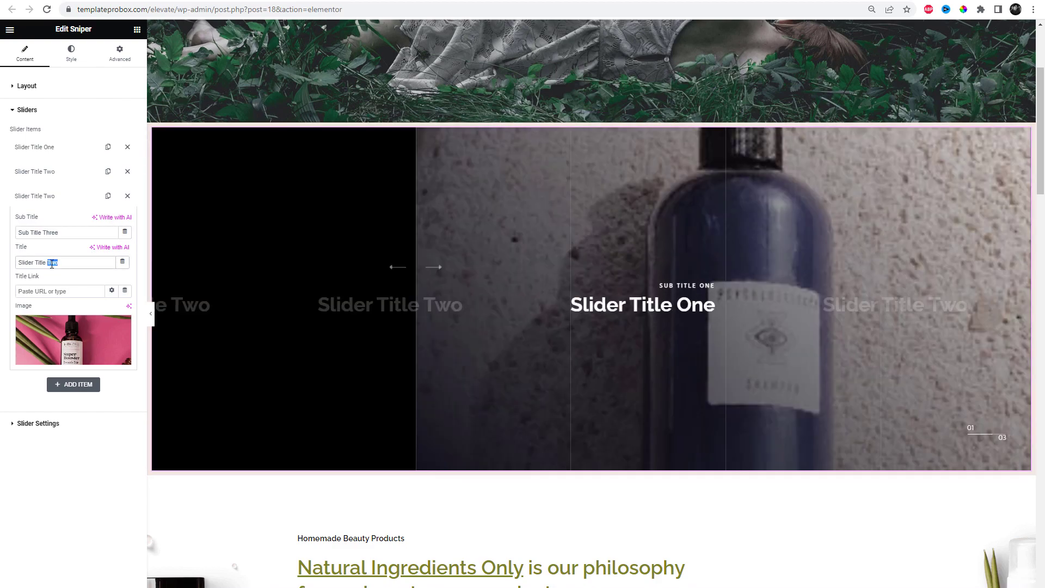
type("Three")
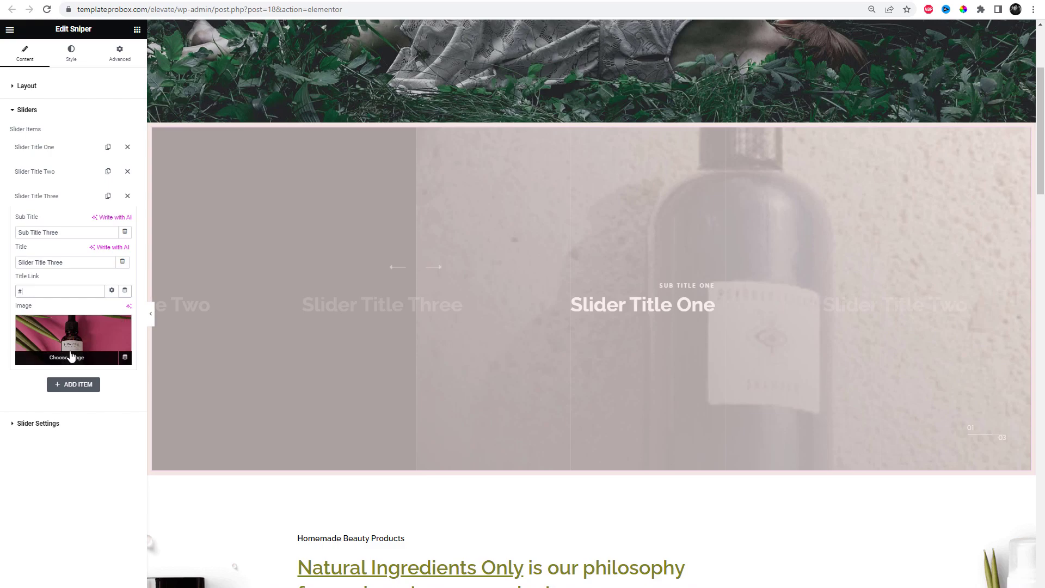
Step: Set the third slide's image to the home-banner.jpg backpacker photo
left_click(74, 350)
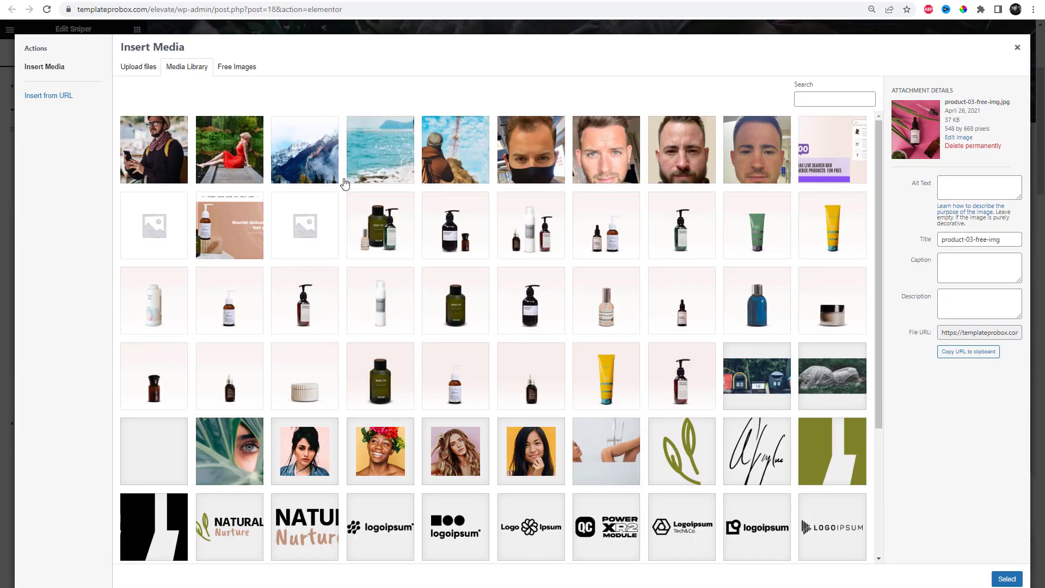
left_click(317, 168)
left_click(449, 166)
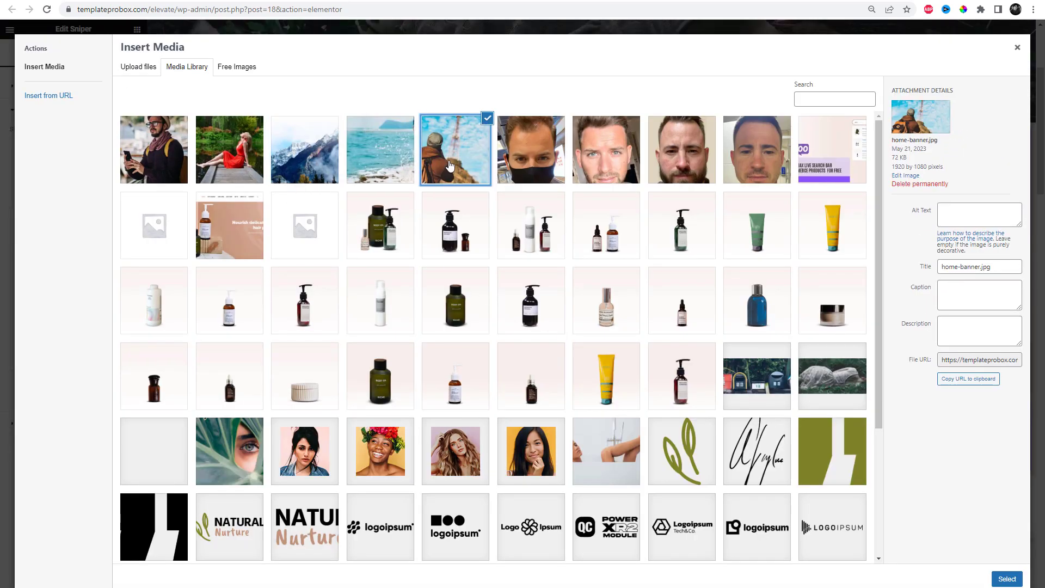
left_click(1006, 577)
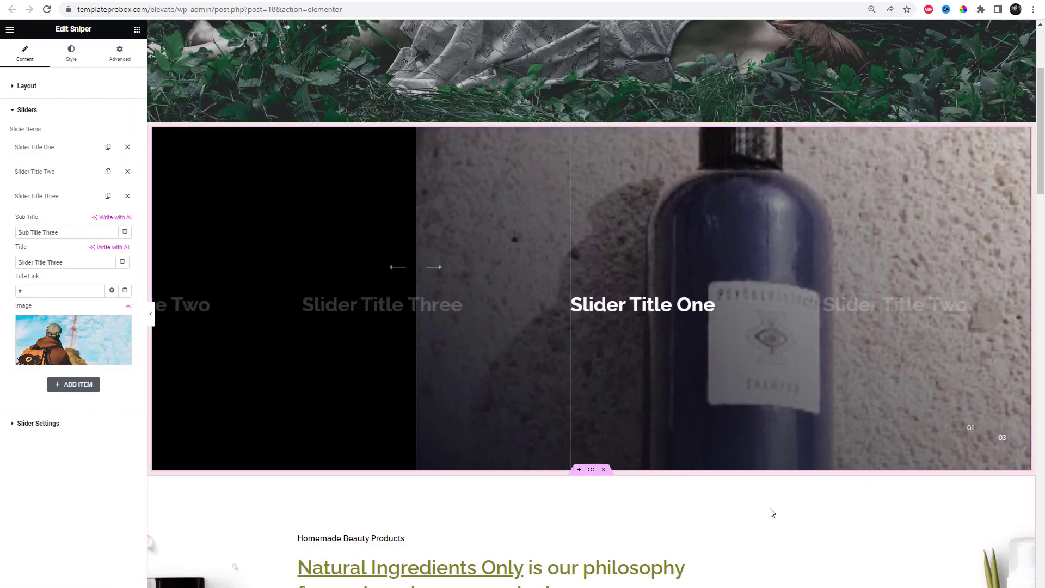
Step: Move Slider Title Three to the top, duplicate it, and retitle the copy 'Slider Title Four' / 'Sub Title Four'
left_click(82, 196)
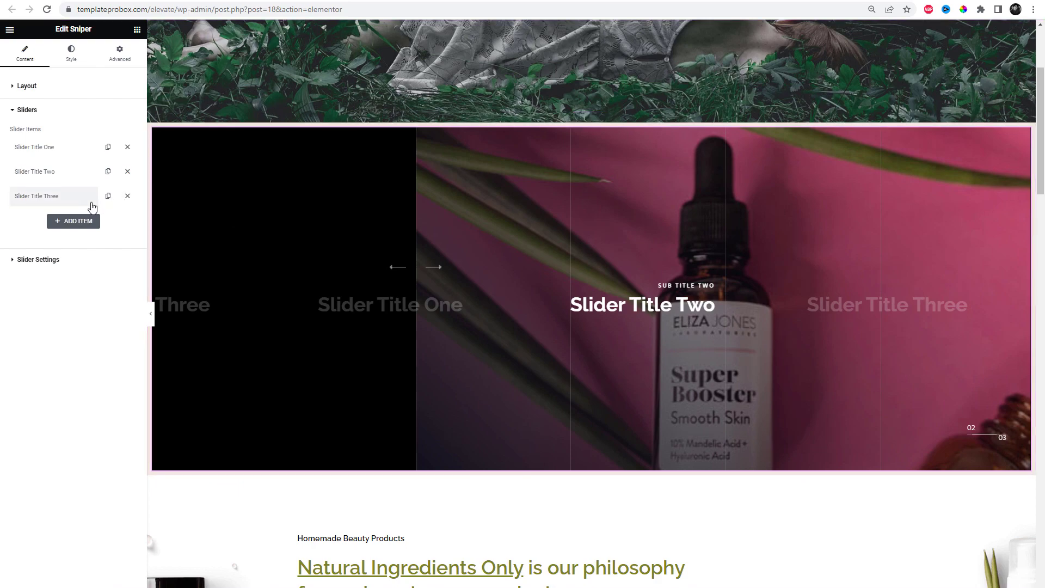
left_click_drag(73, 204, 77, 147)
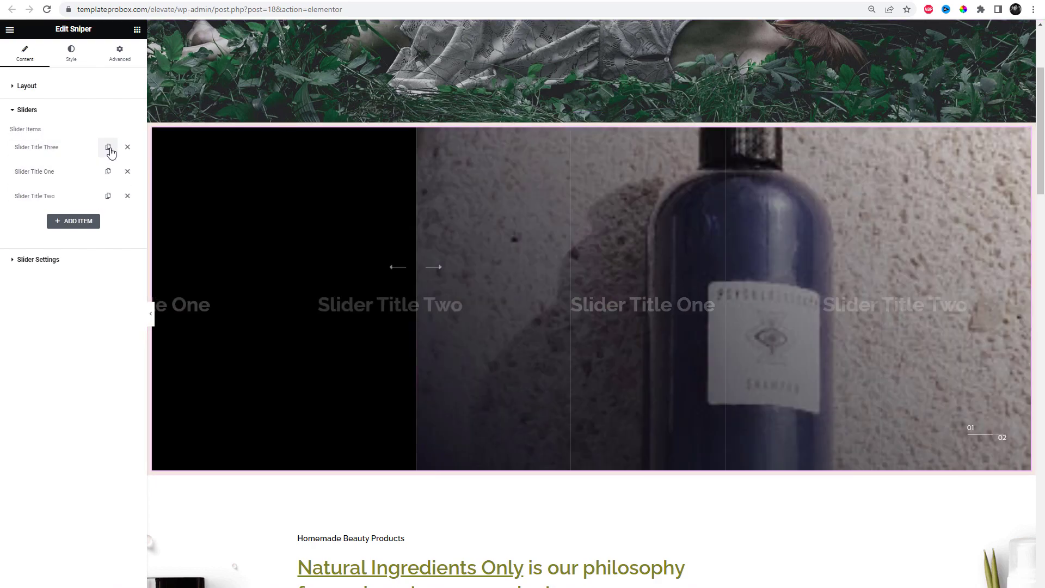
left_click(109, 149)
left_click(75, 153)
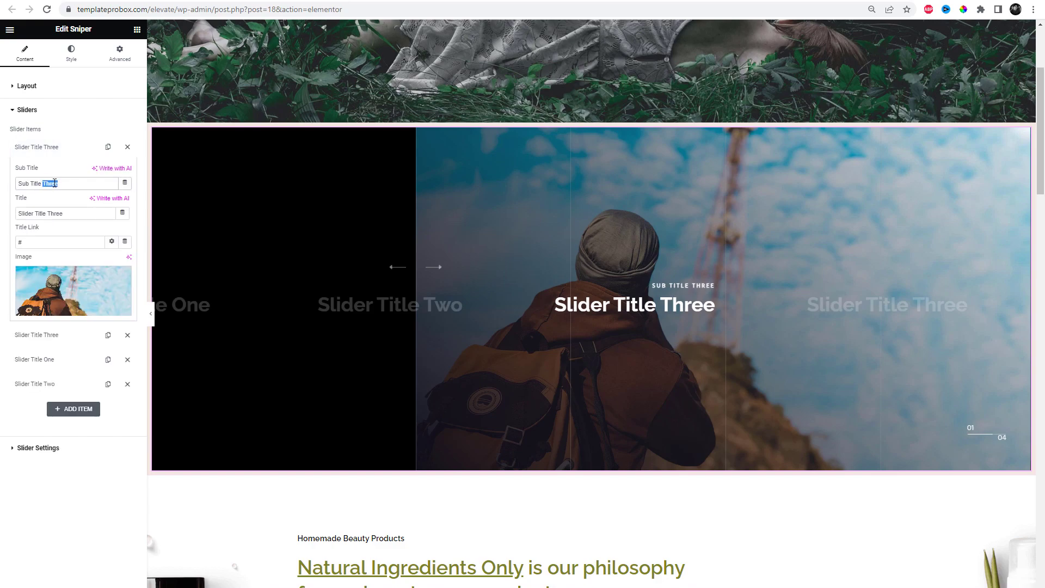
type("Four")
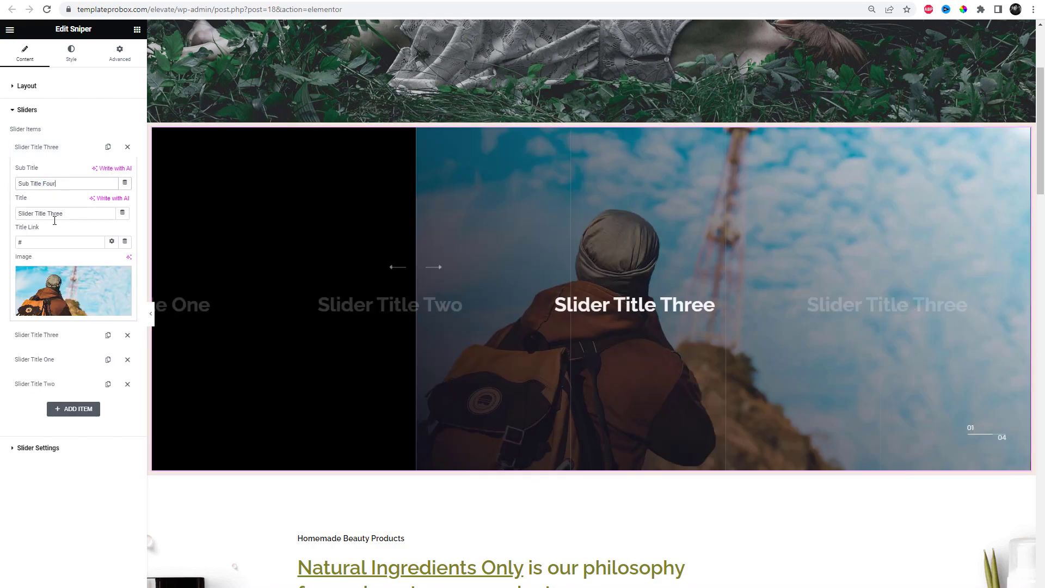
type("Four")
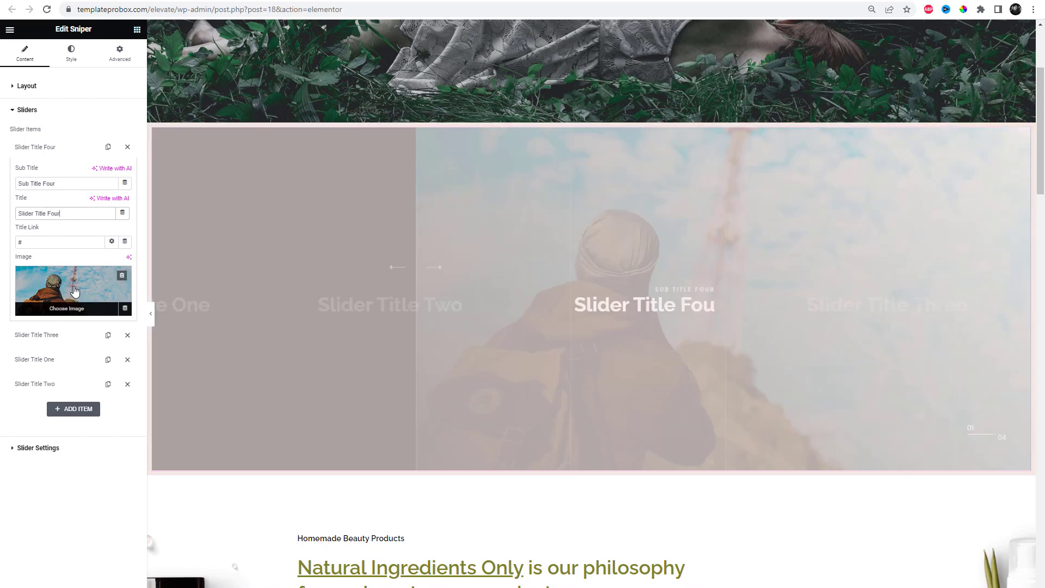
Step: Set the fourth slide's image to the red-dress lakeside photo
left_click(72, 293)
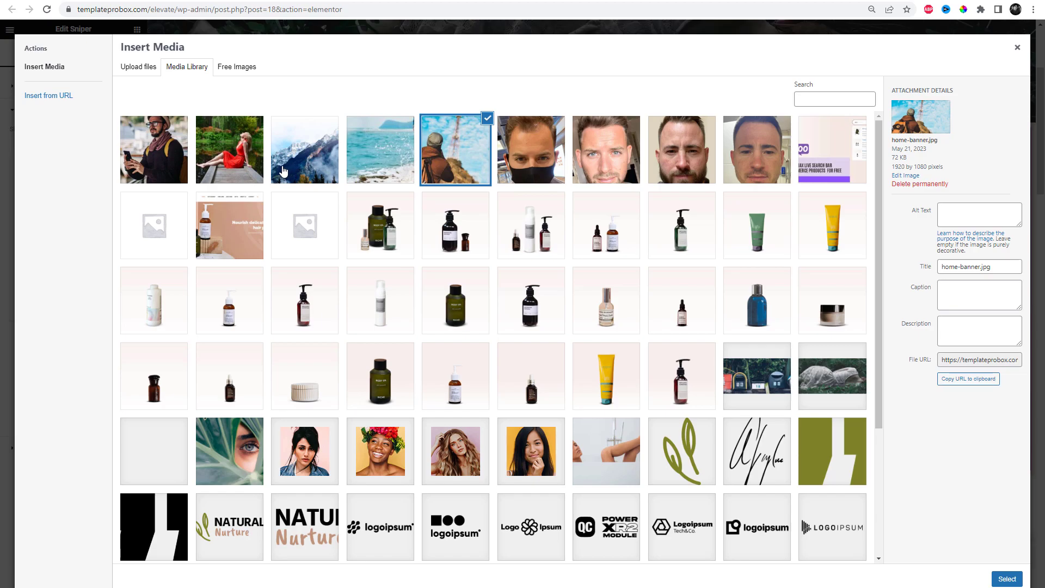
left_click(237, 171)
left_click(1017, 583)
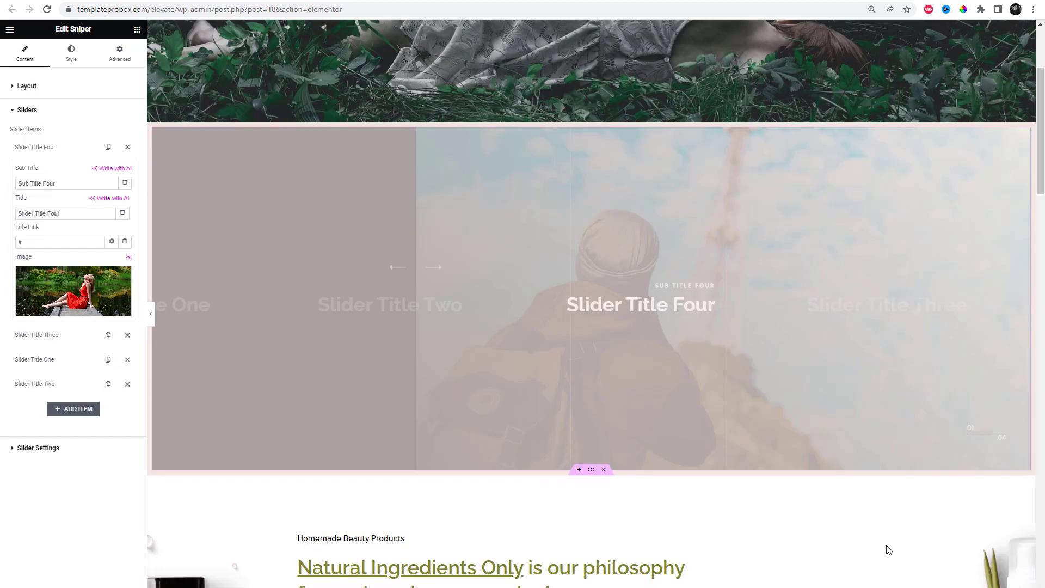
Step: Duplicate Slider Title Four into a fifth slide titled Slider Title Five, subtitle Sub Title Five
left_click(64, 151)
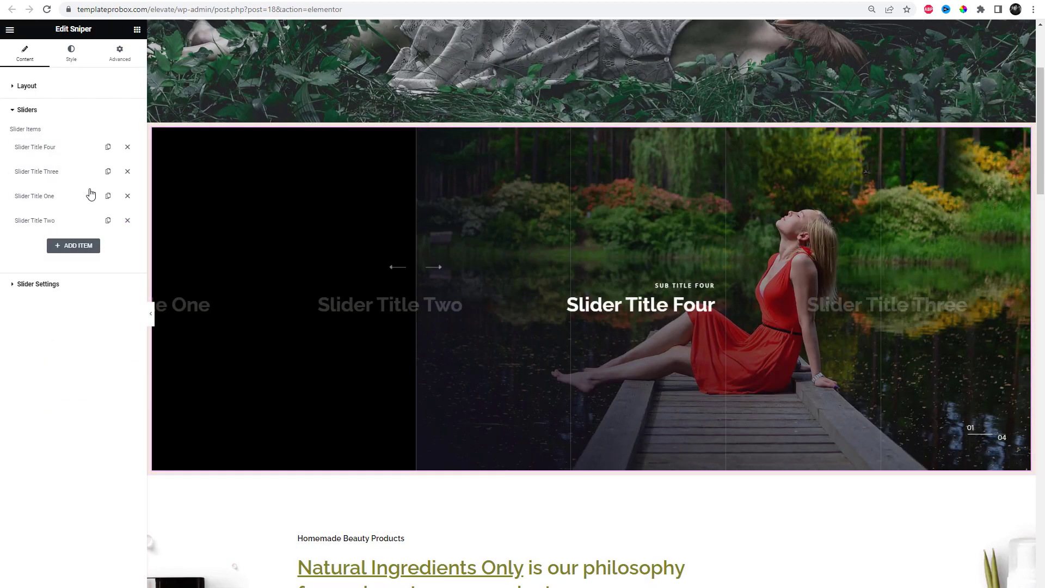
left_click(107, 147)
left_click(78, 179)
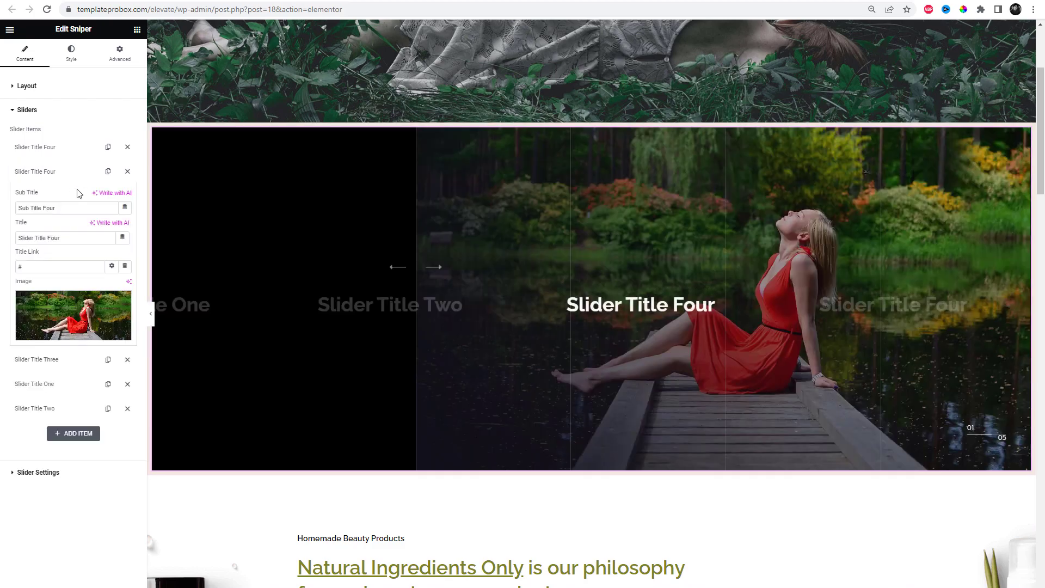
type("F")
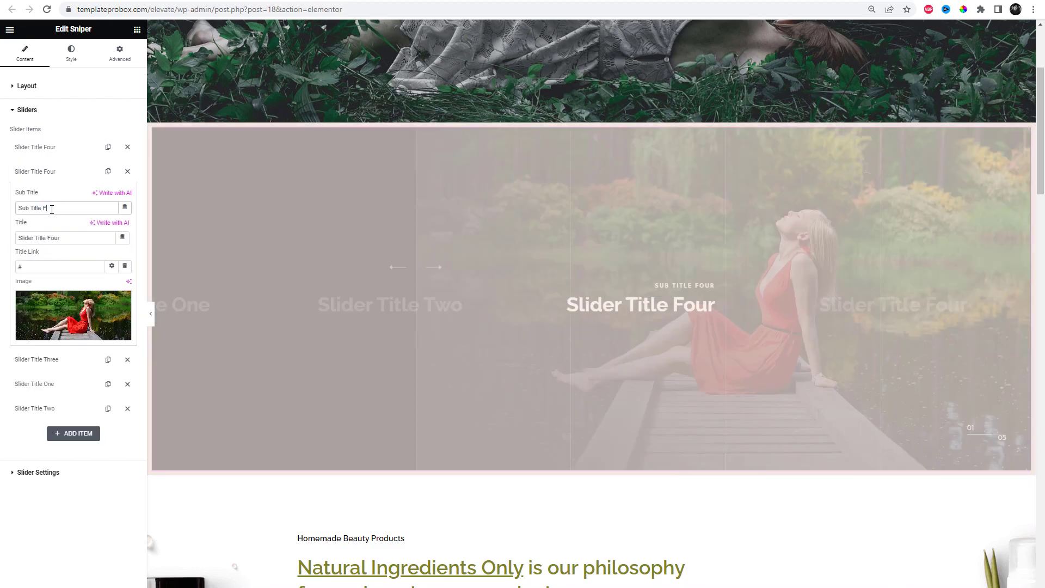
type("ive")
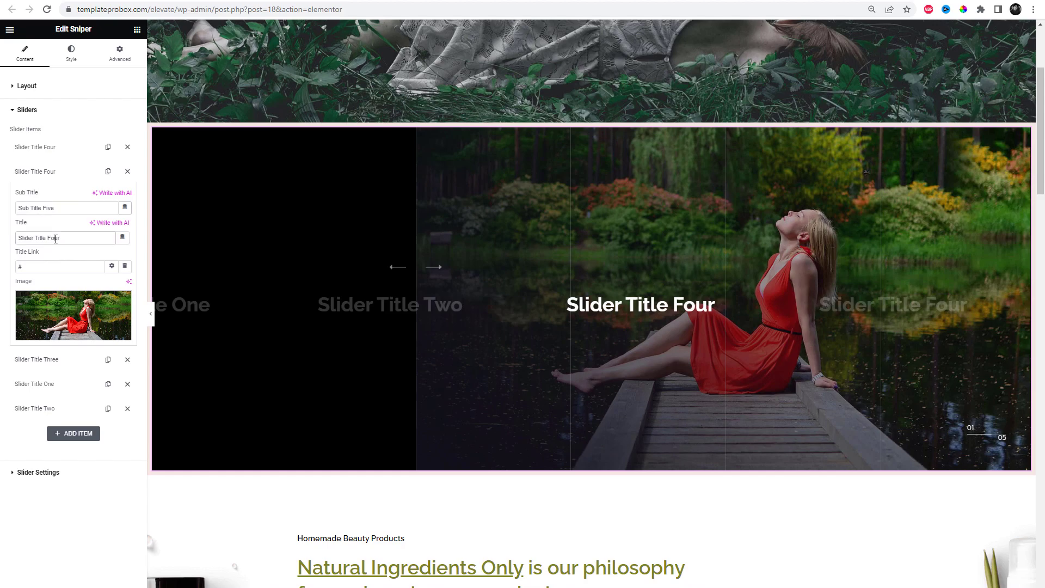
type("Five")
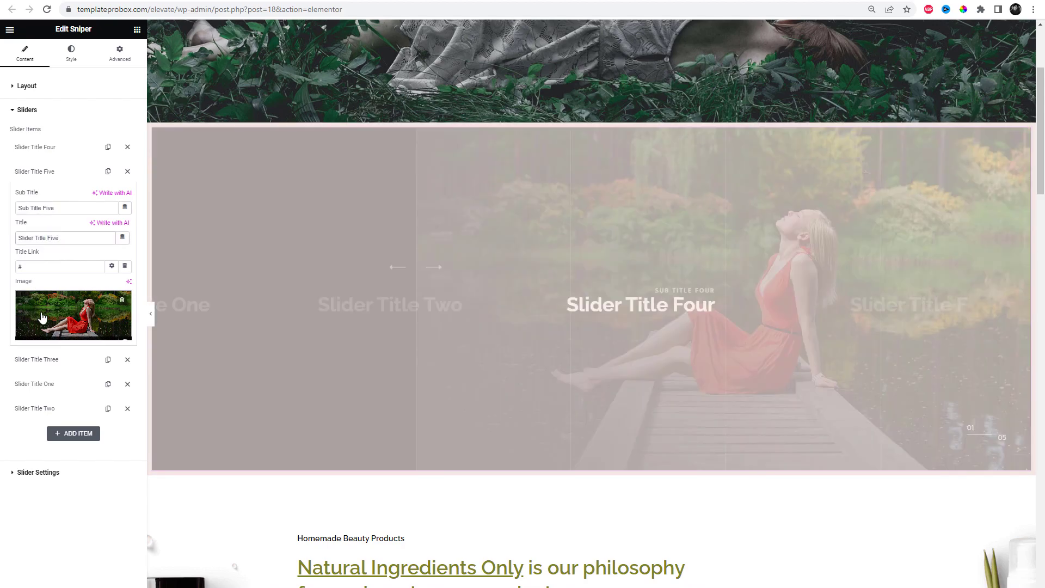
Step: Set the fifth slide's image to the seaside photo blog-3-feature-free-img.jpg
left_click(81, 314)
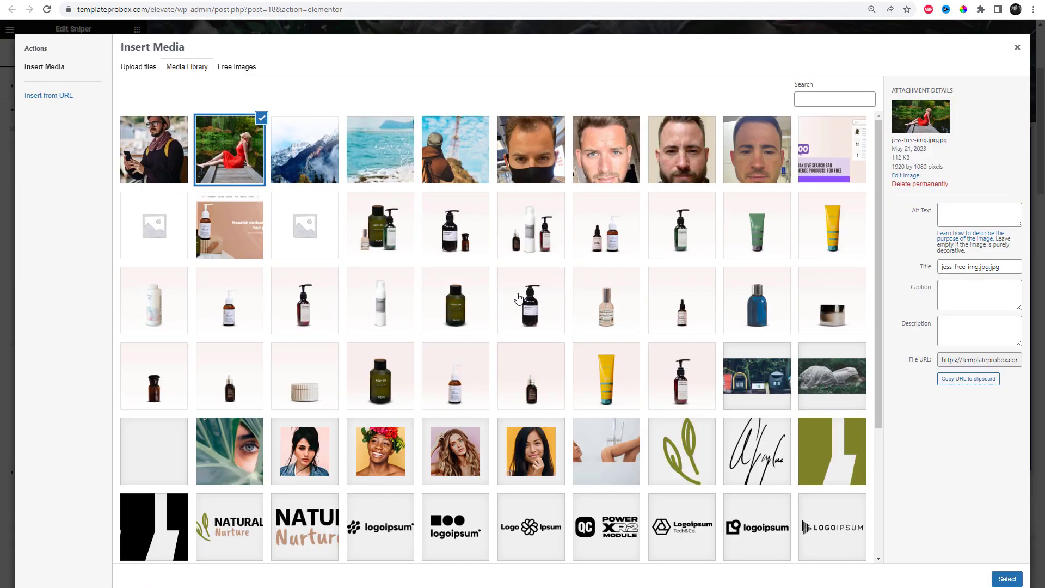
left_click(174, 157)
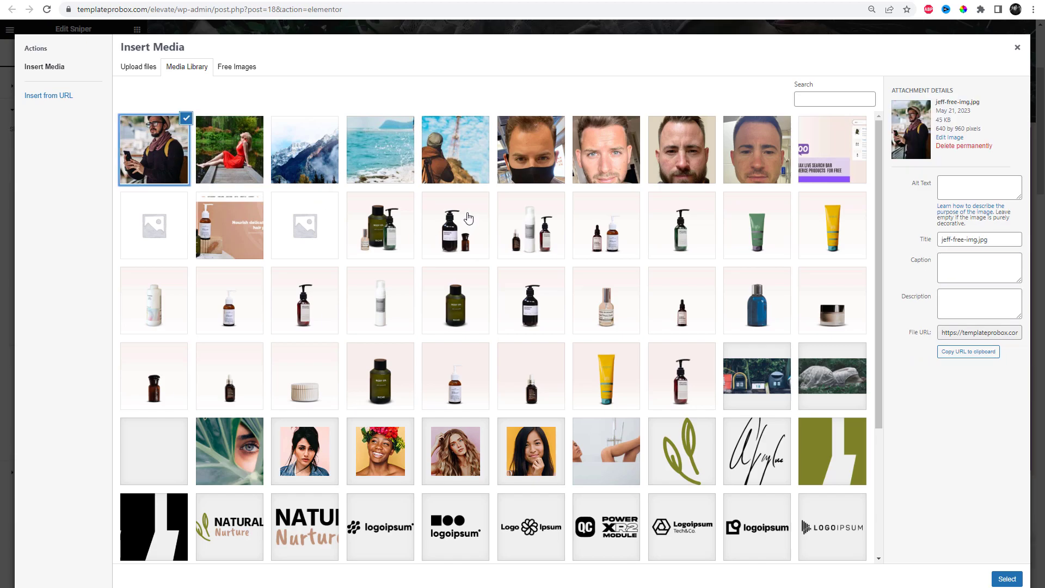
left_click(451, 164)
left_click(373, 169)
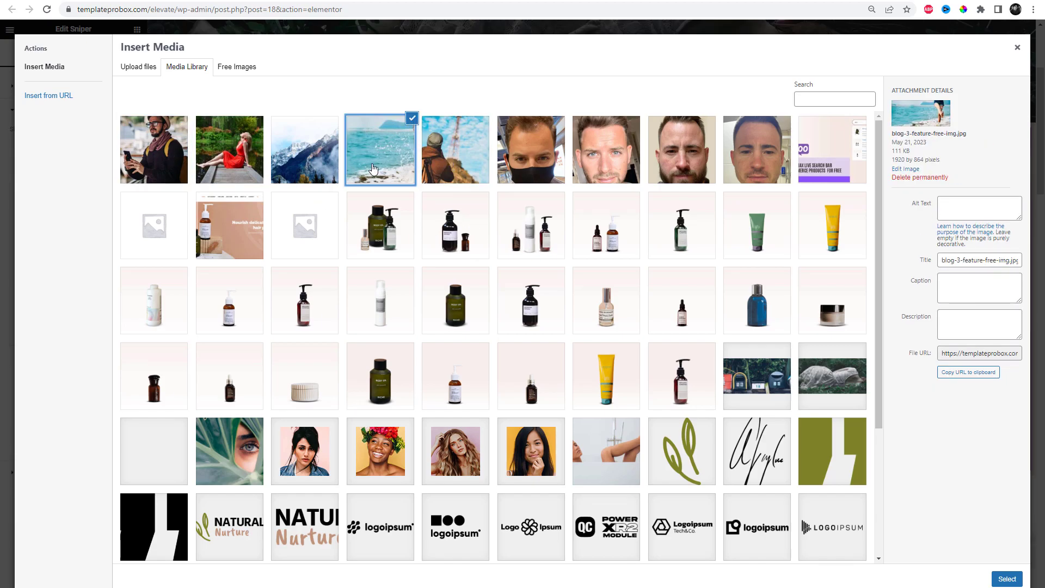
left_click(1007, 580)
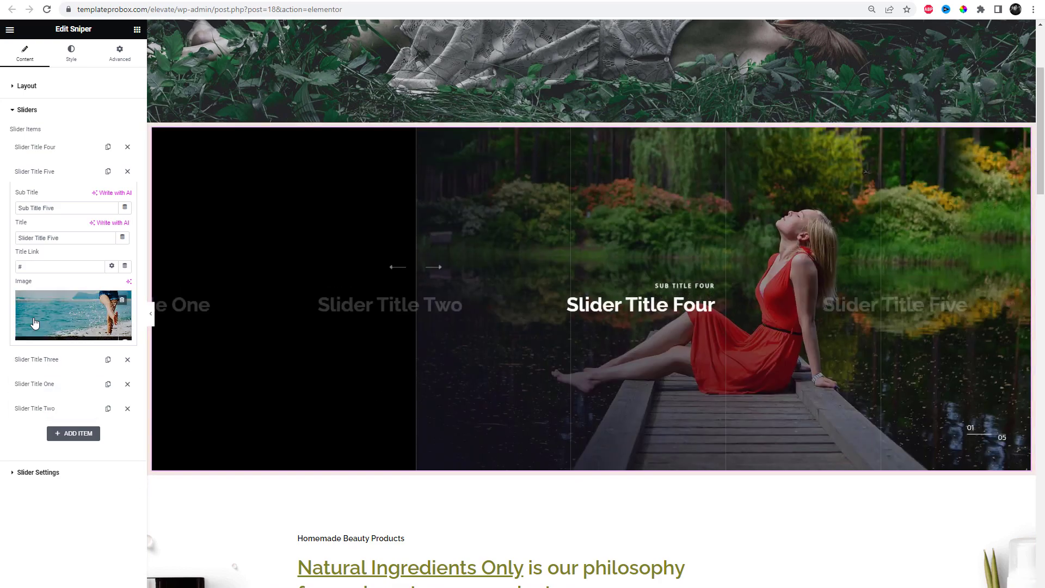
Step: Enable pause on hover, grab cursor, drag free mode and observer; turn off centred slides
left_click(72, 180)
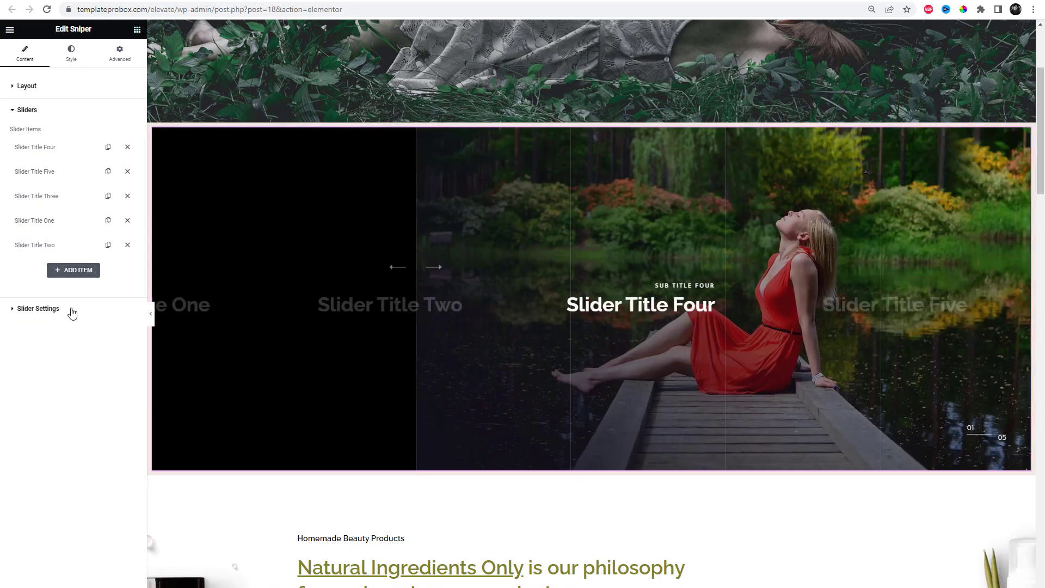
left_click(72, 310)
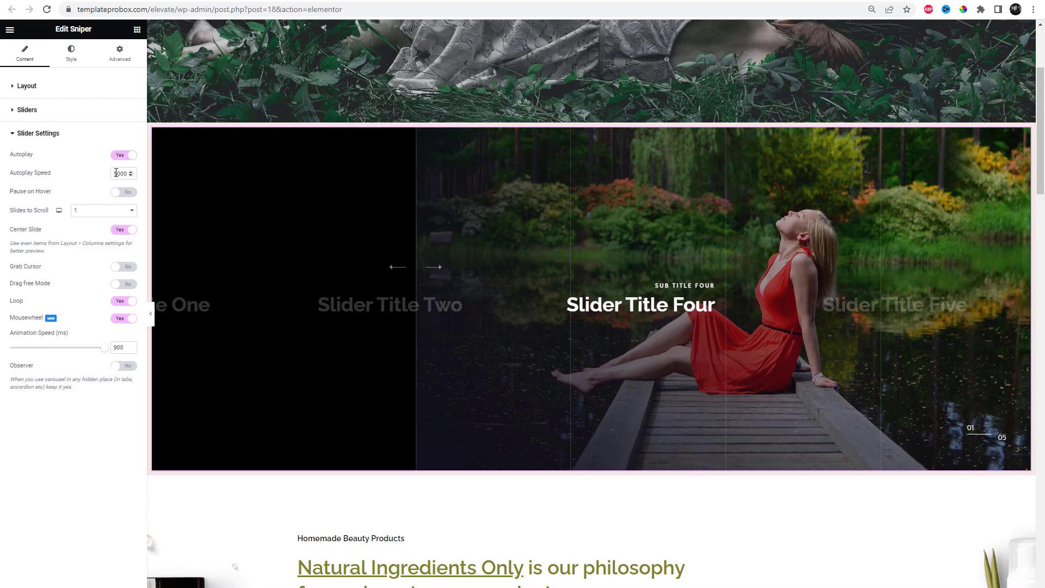
type("6")
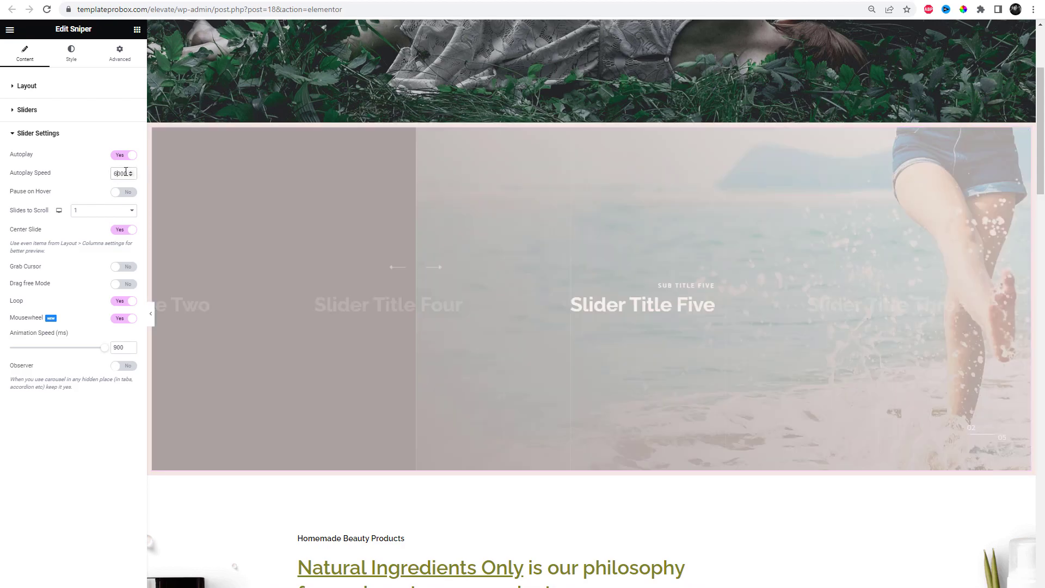
left_click(127, 193)
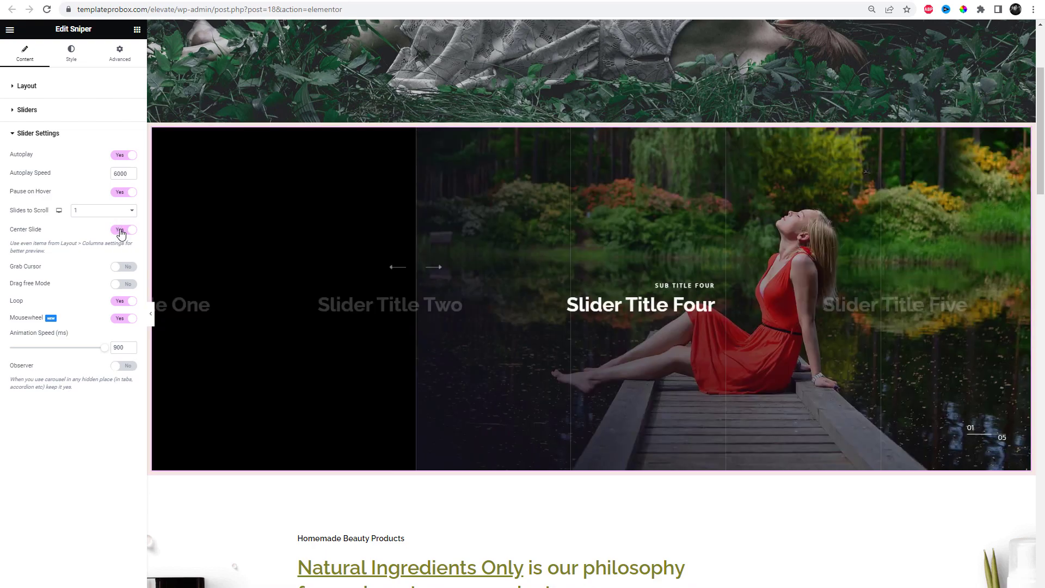
left_click(123, 232)
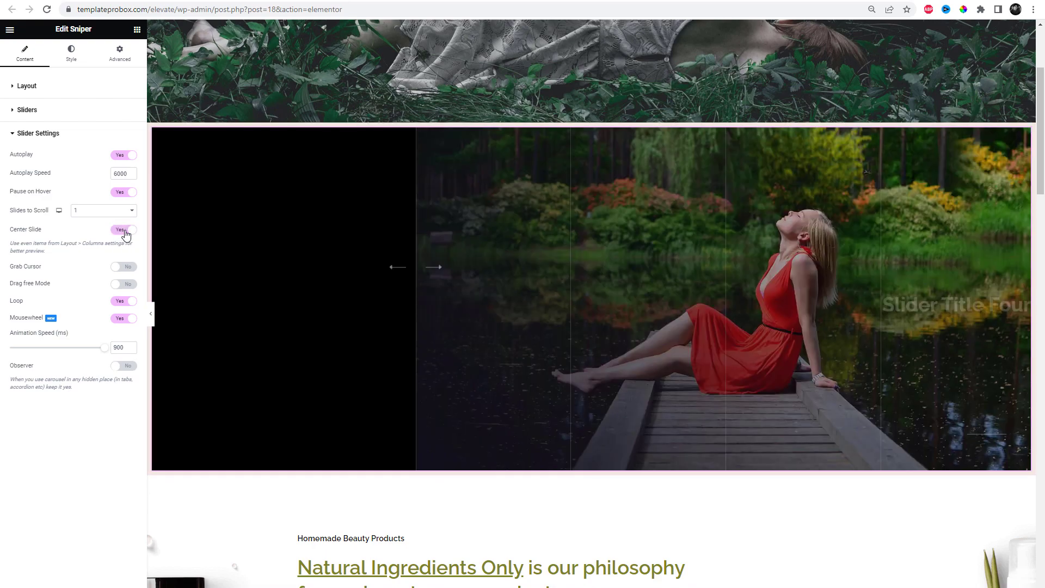
left_click(124, 268)
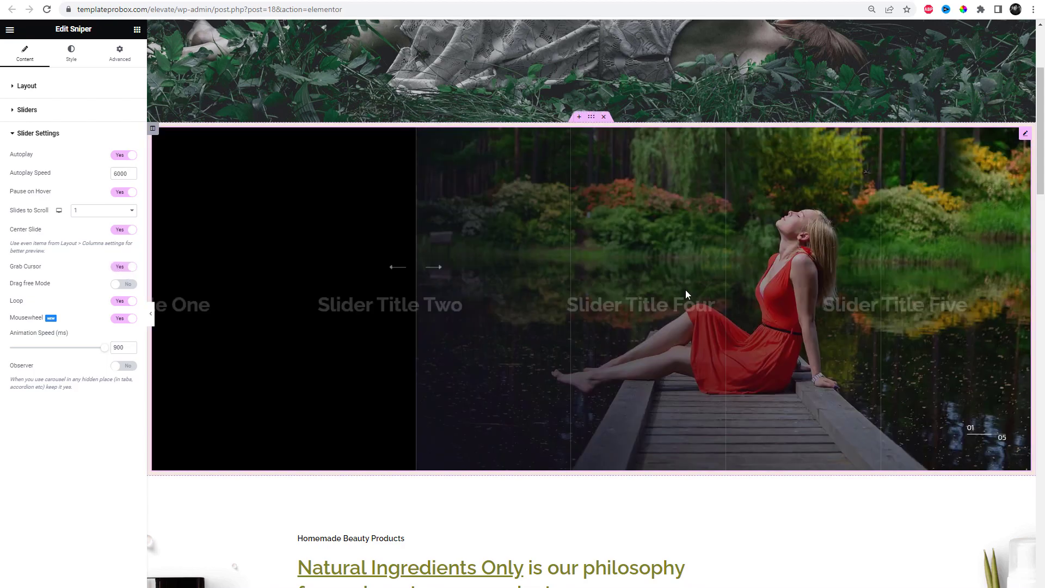
left_click(125, 285)
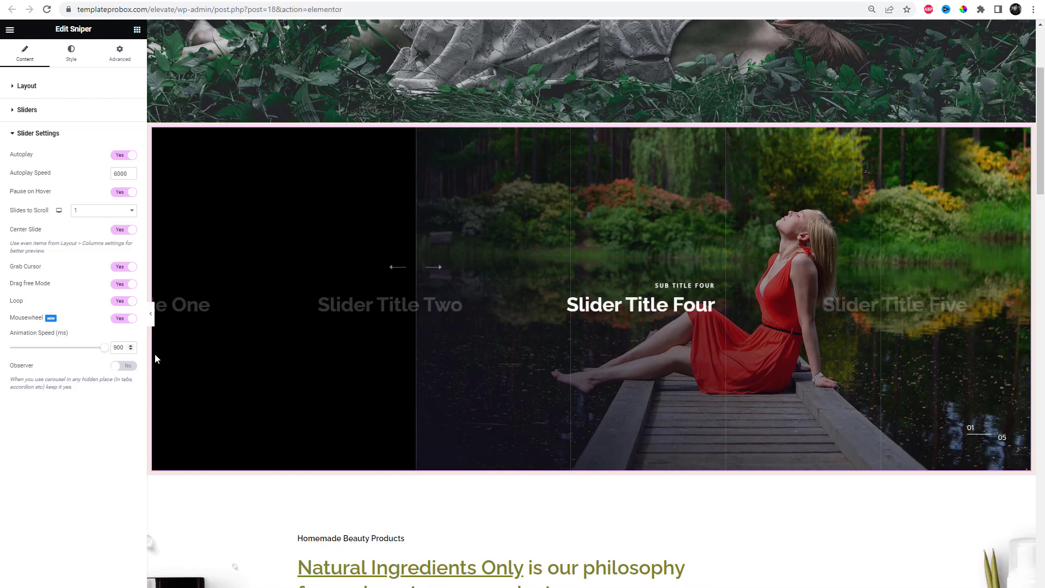
left_click(124, 365)
mouse_move(548, 147)
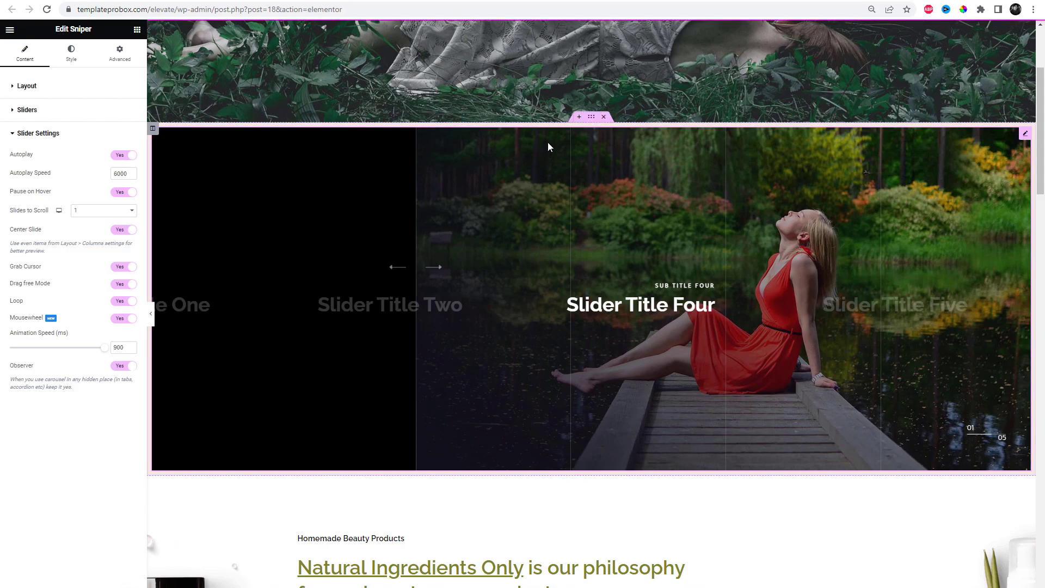
Step: Select the slider's column and bring up its Advanced spacing settings to zero the padding
left_click(152, 129)
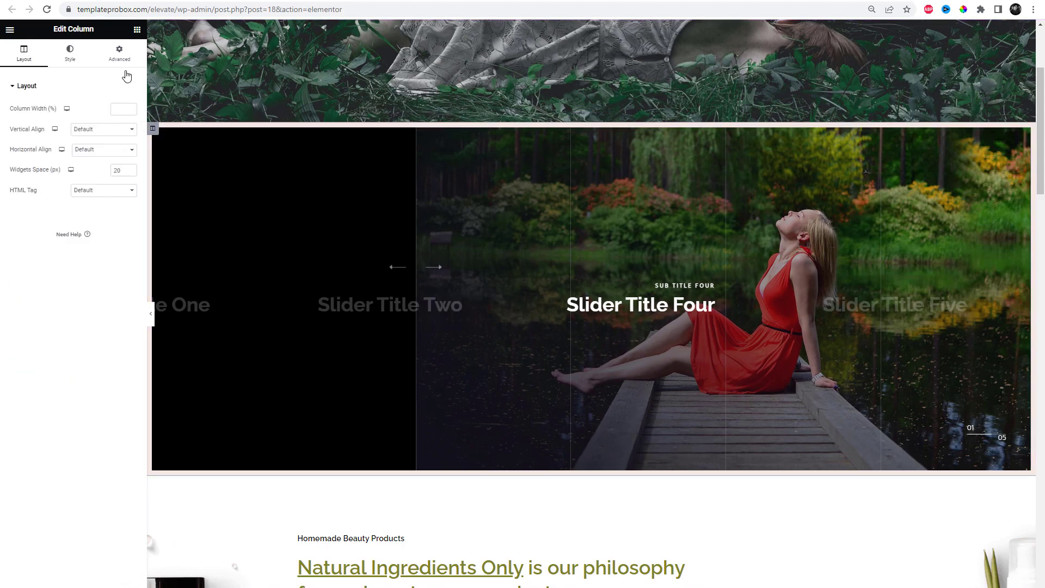
left_click(119, 54)
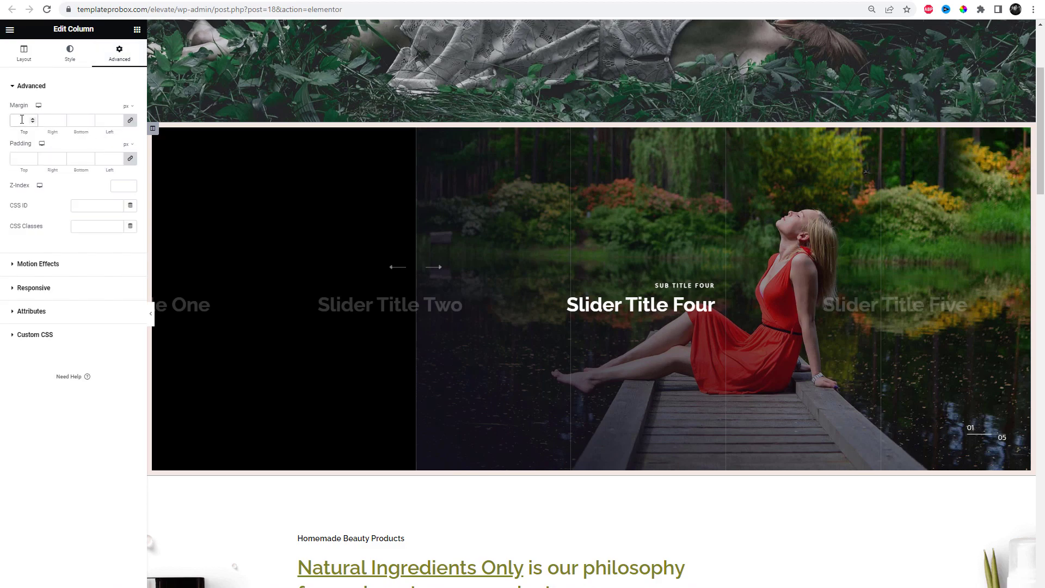
type("0")
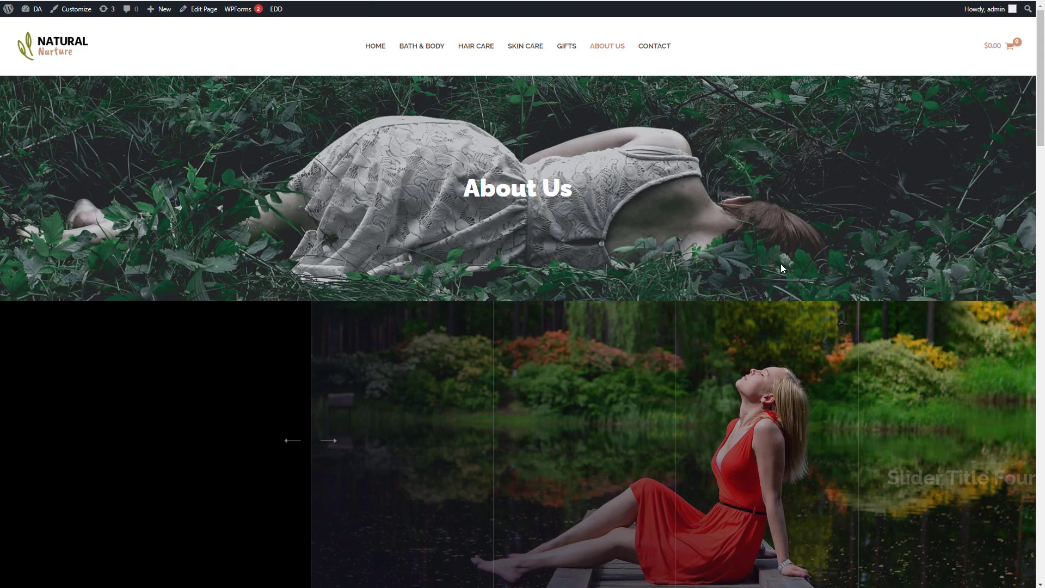
scroll(781, 264, "down", 3)
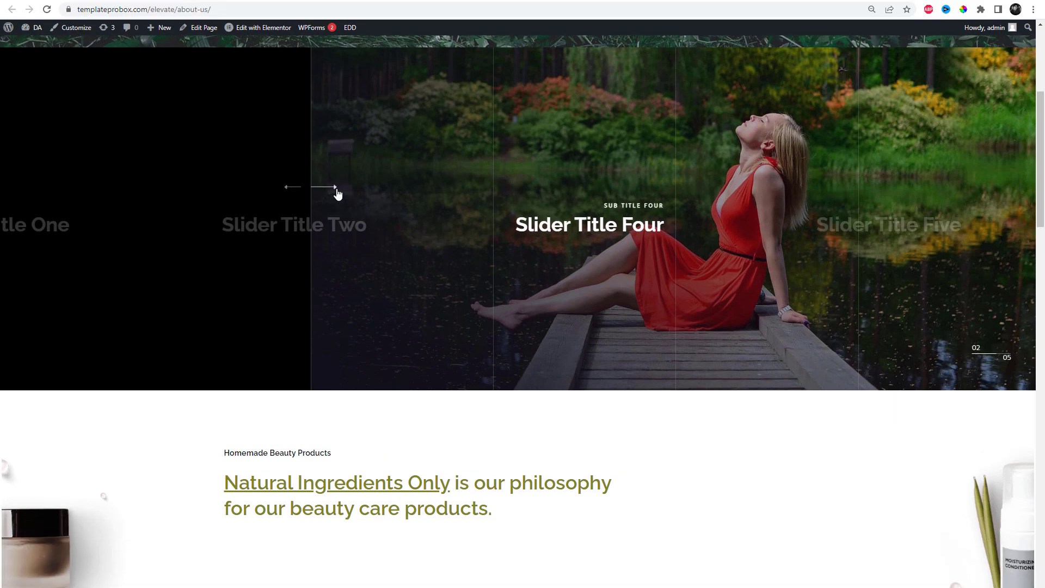
Step: Cycle the live About Us slider through all five slides, confirming it loops back around
left_click(338, 177)
scroll(226, 306, "up", 1)
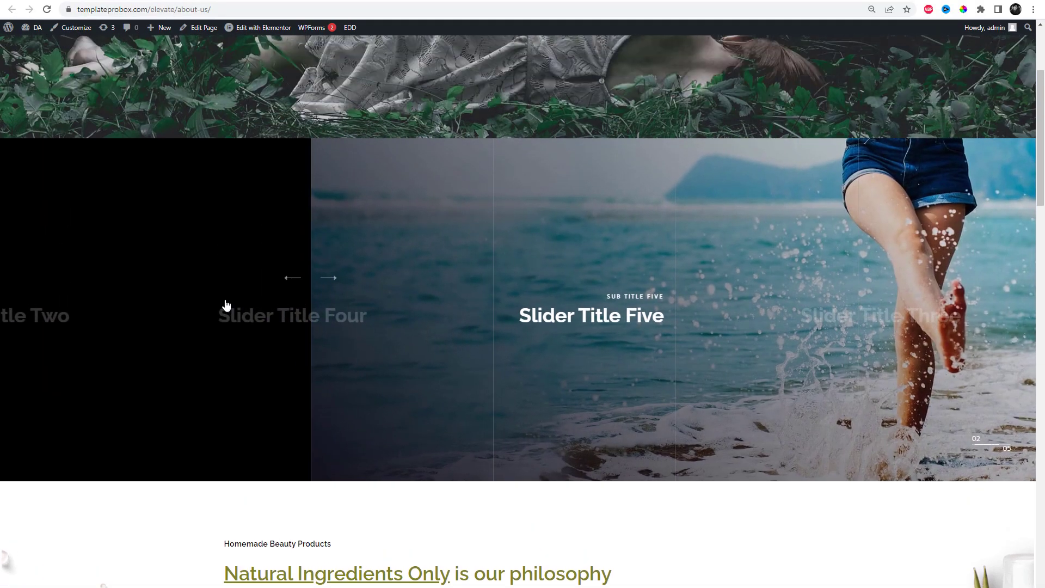
left_click(334, 280)
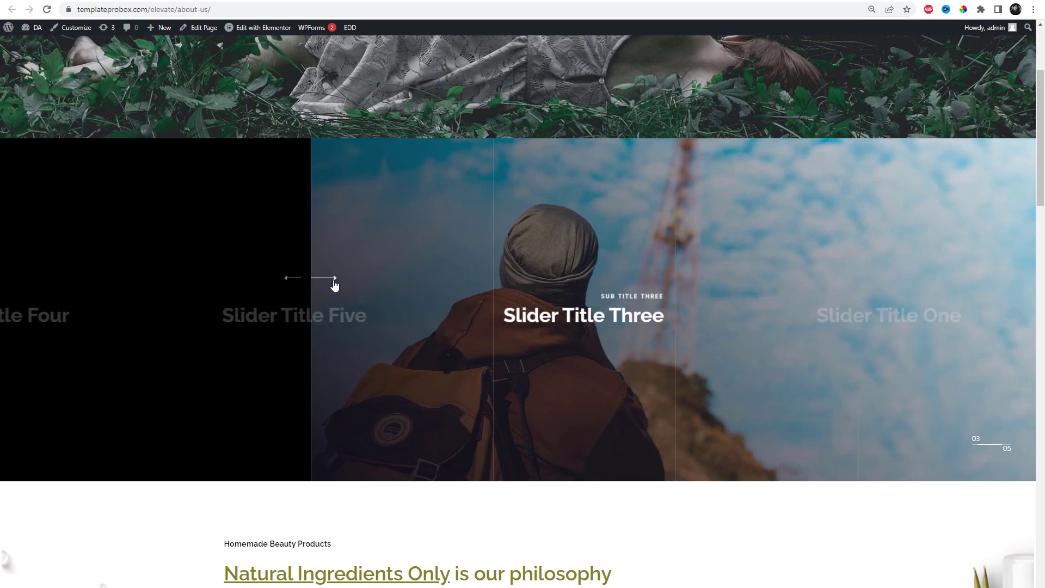
left_click(334, 280)
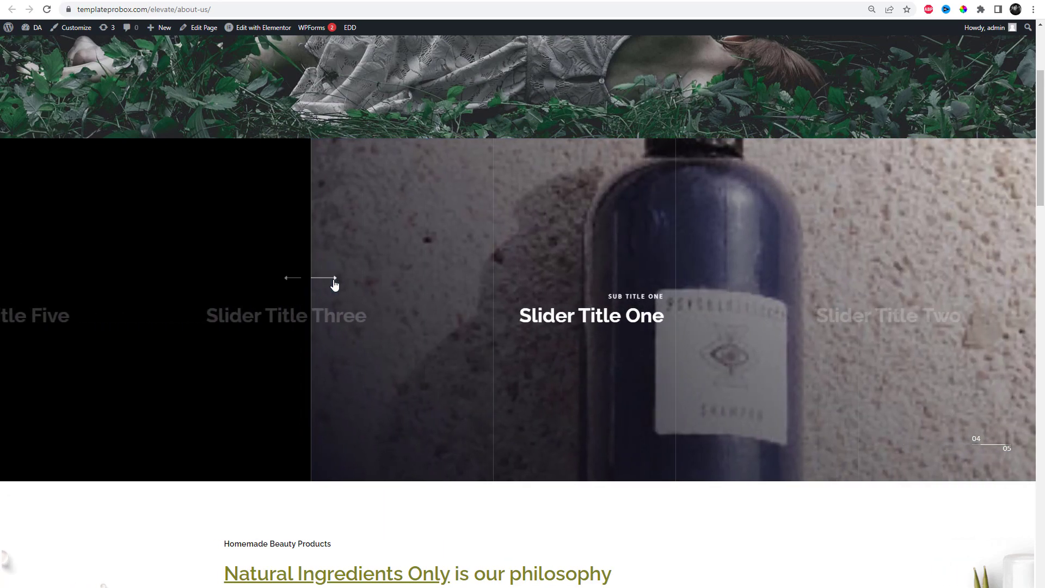
left_click(334, 281)
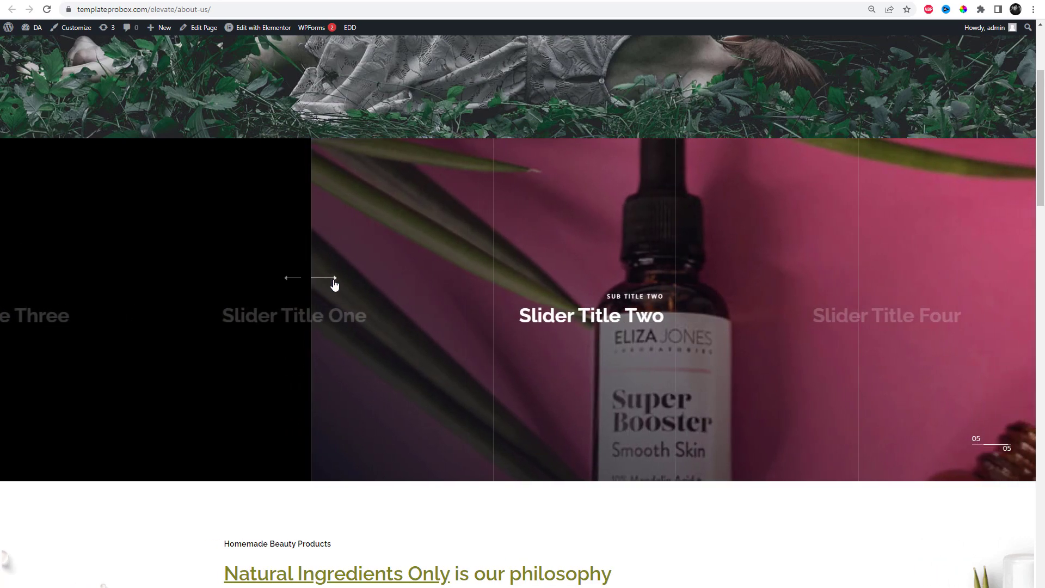
left_click(334, 280)
left_click(334, 280)
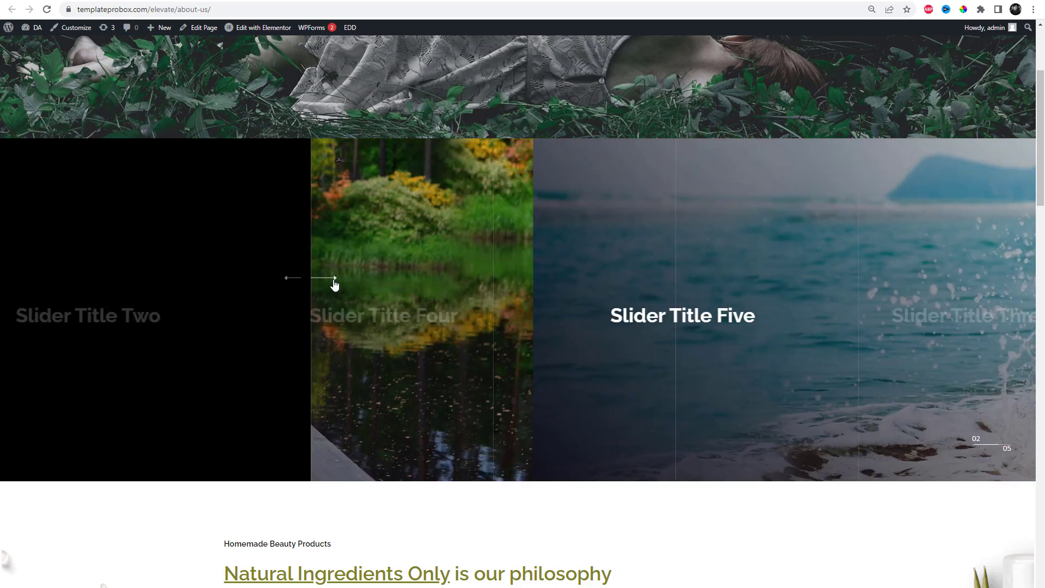
left_click(334, 281)
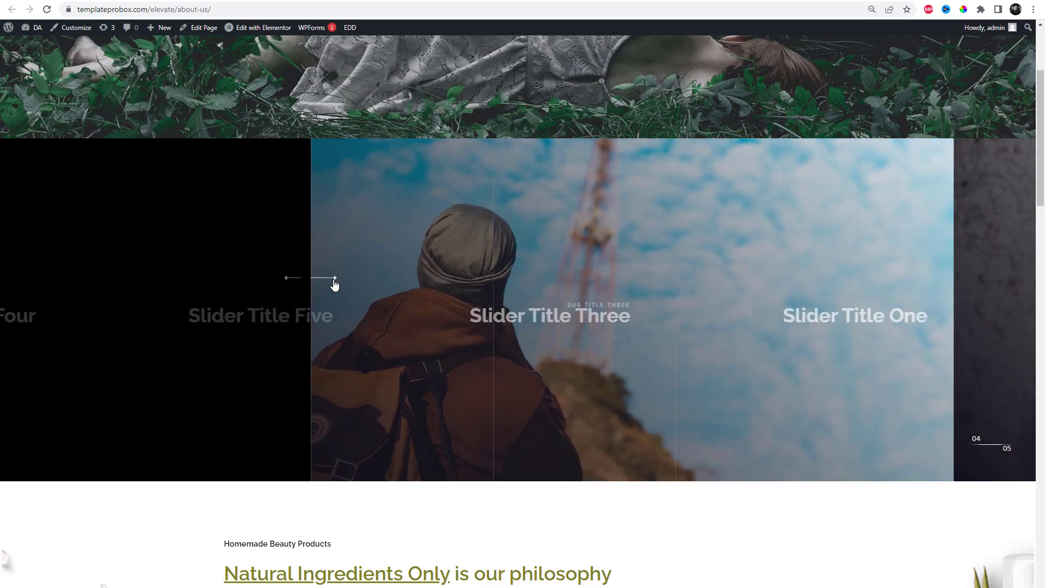
left_click(335, 280)
left_click(334, 280)
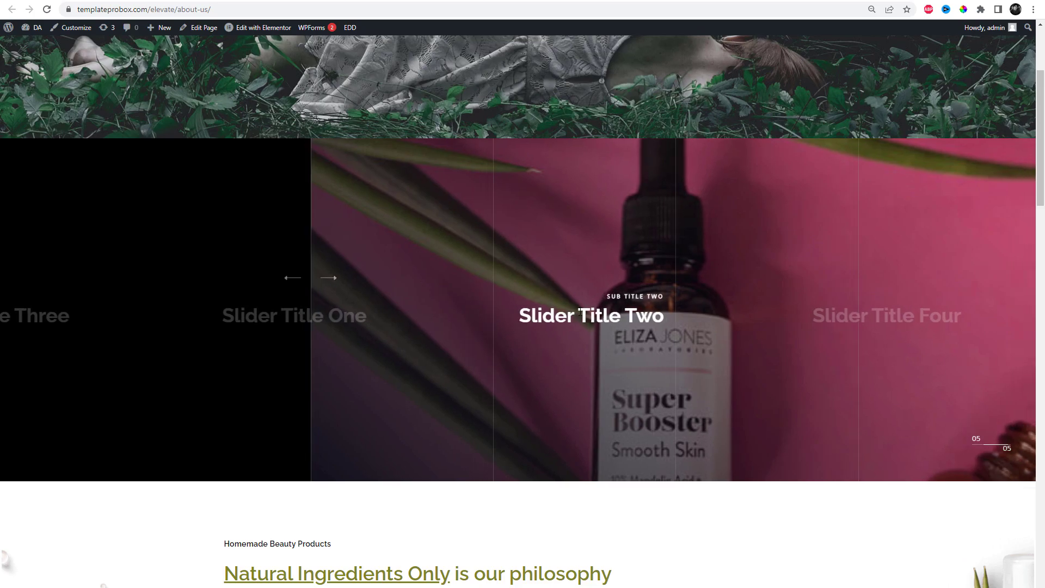
left_click(318, 280)
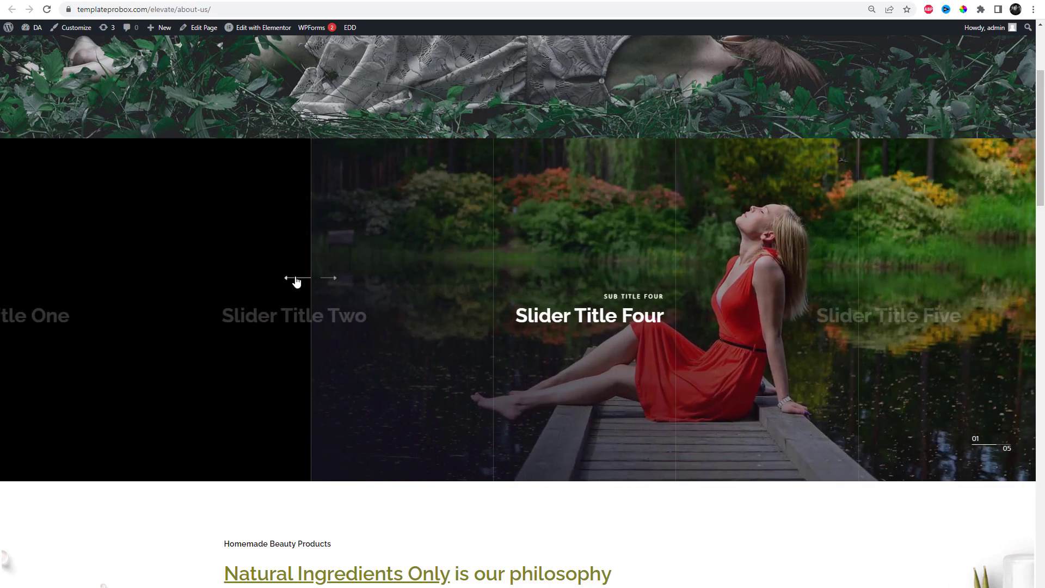
left_click(296, 282)
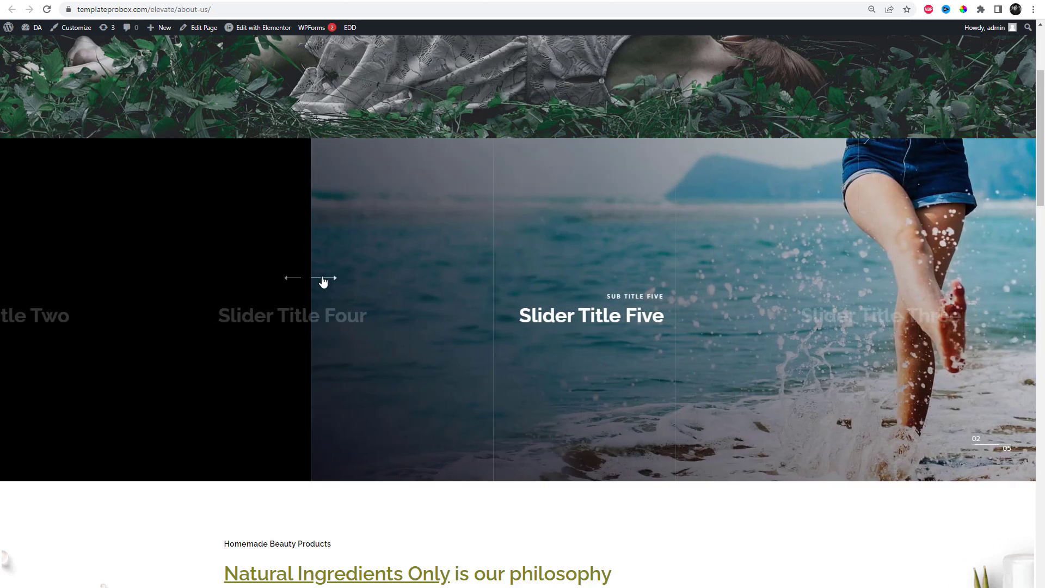
left_click(322, 279)
left_click(290, 279)
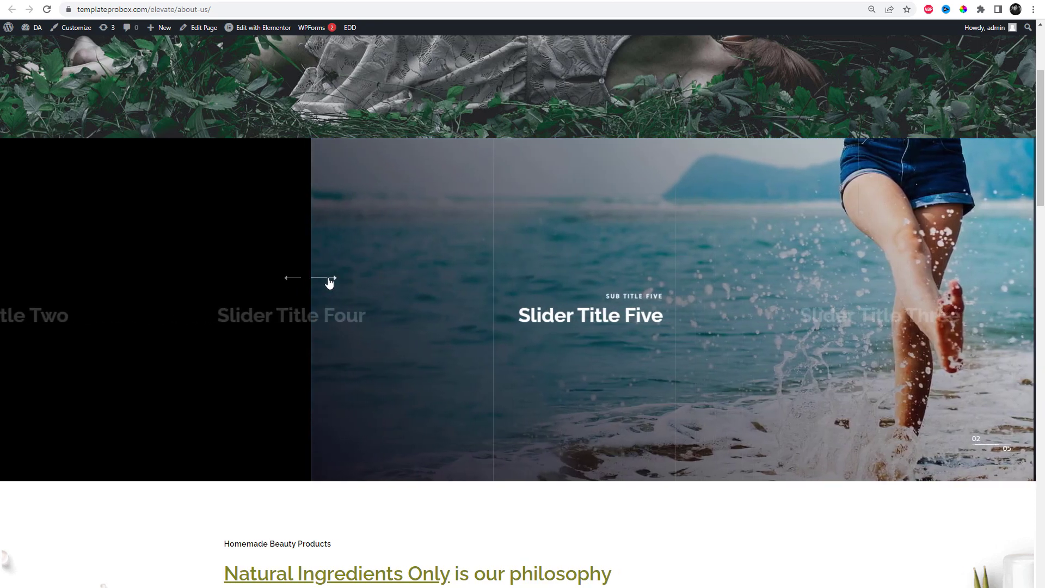
left_click(329, 282)
left_click(329, 282)
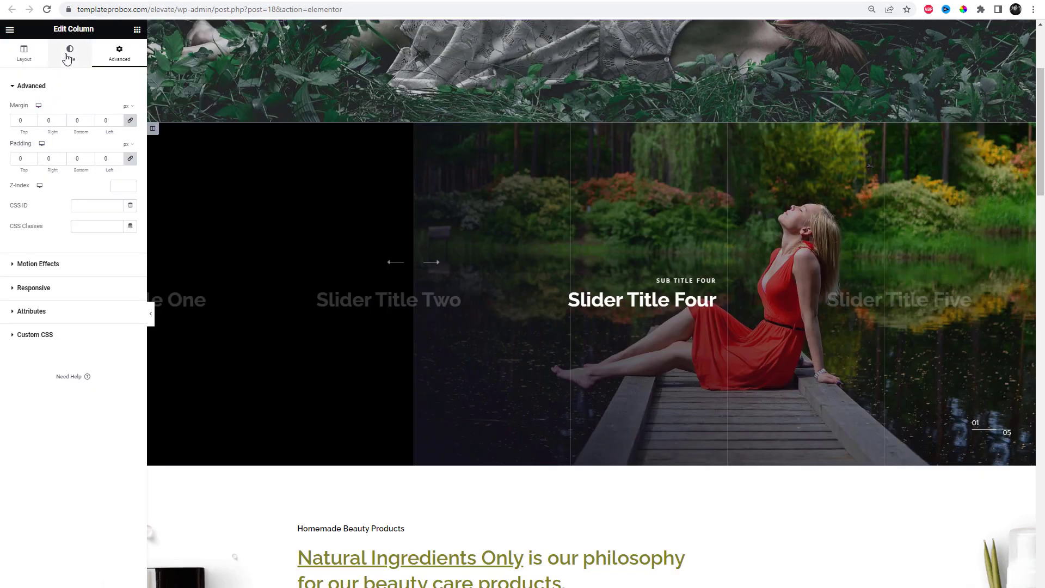
Step: Show the column's Style settings, then inspect the live About Us page in Chrome DevTools
left_click(68, 57)
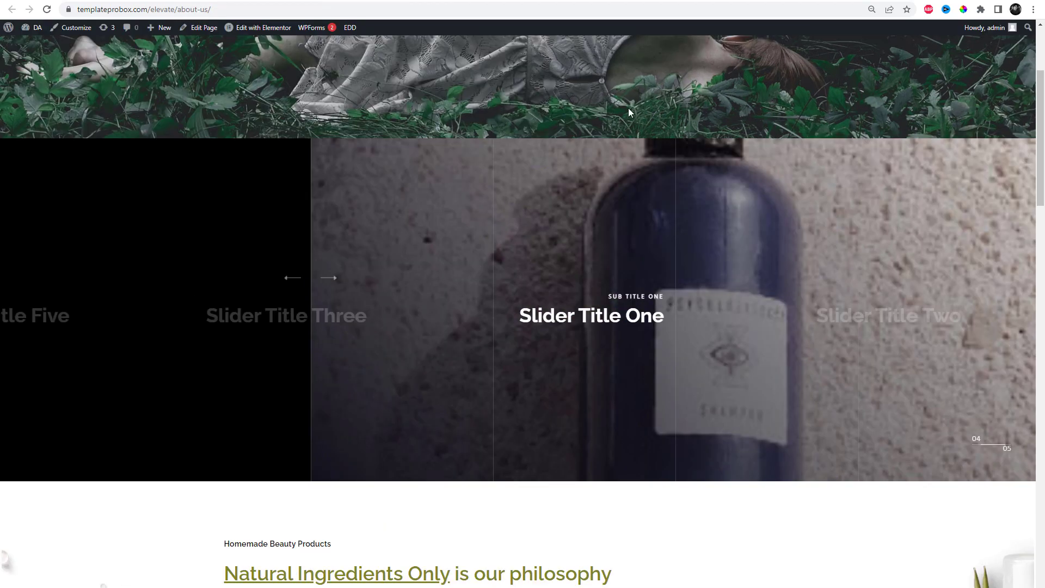
right_click(629, 107)
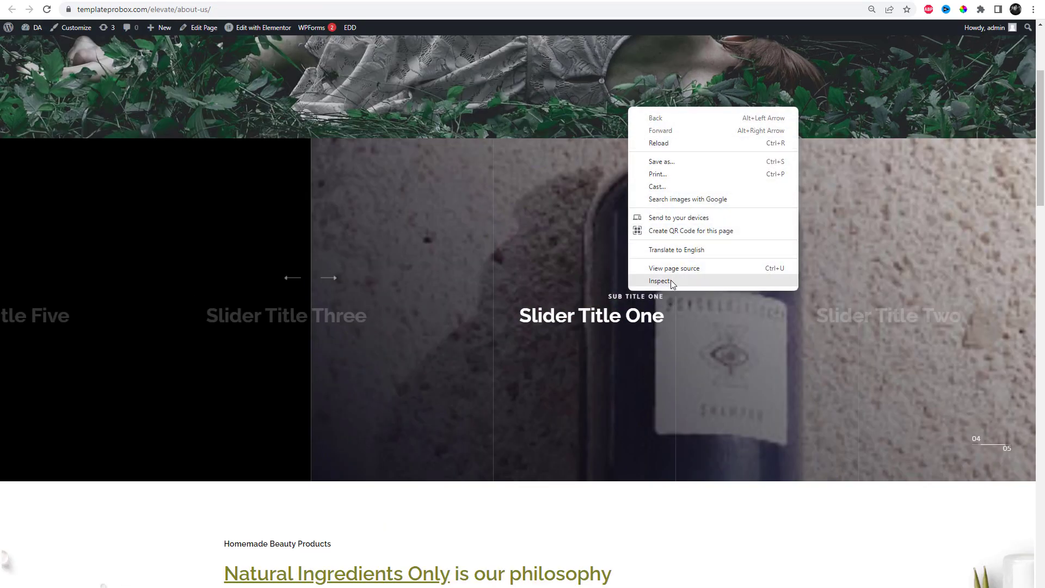
left_click(288, 280)
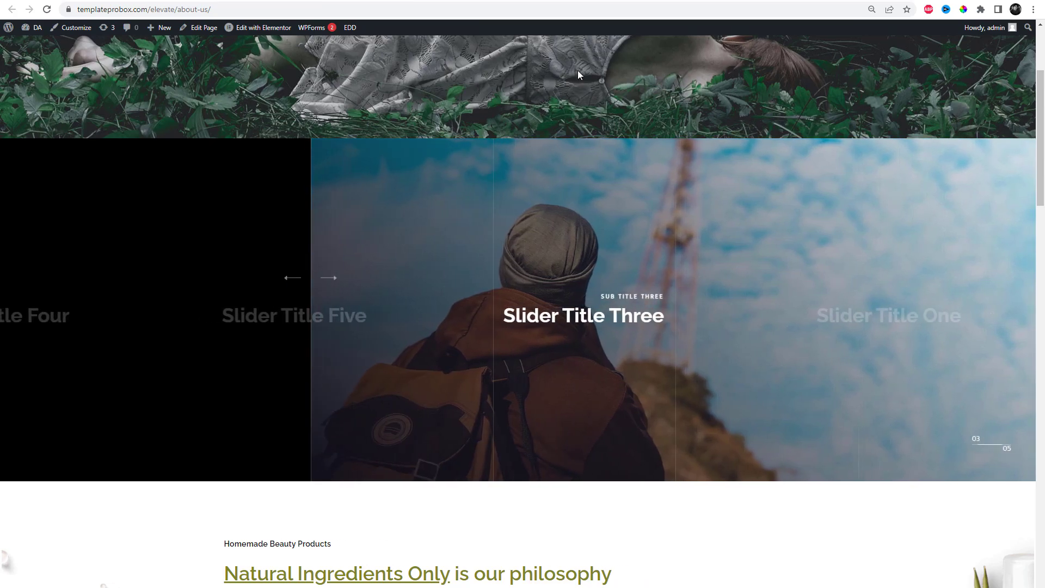
right_click(577, 70)
left_click(625, 243)
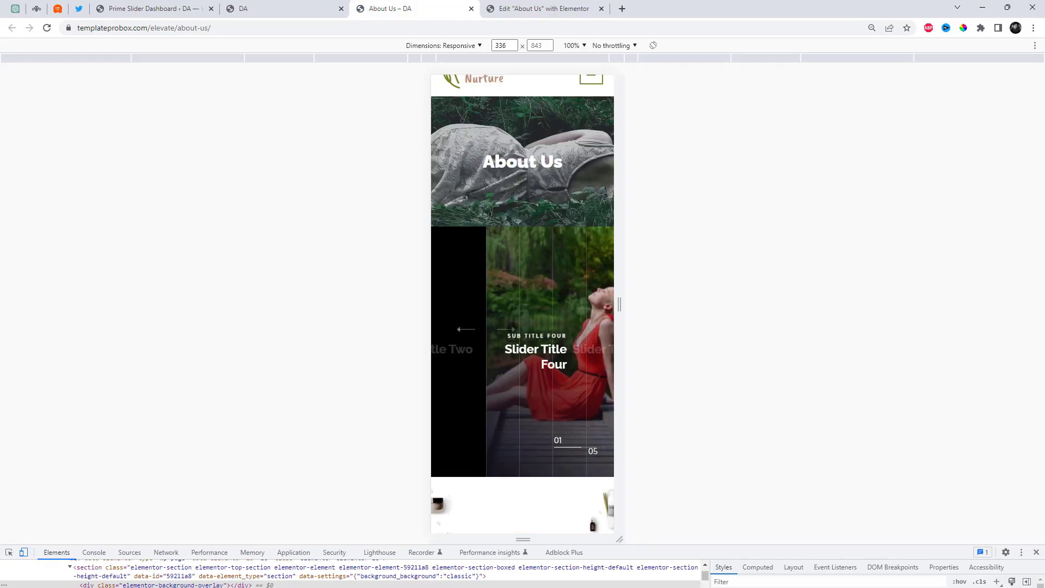
Step: Advance the mobile-width slider through its slides: Five, One, Two and back to One
left_click(512, 328)
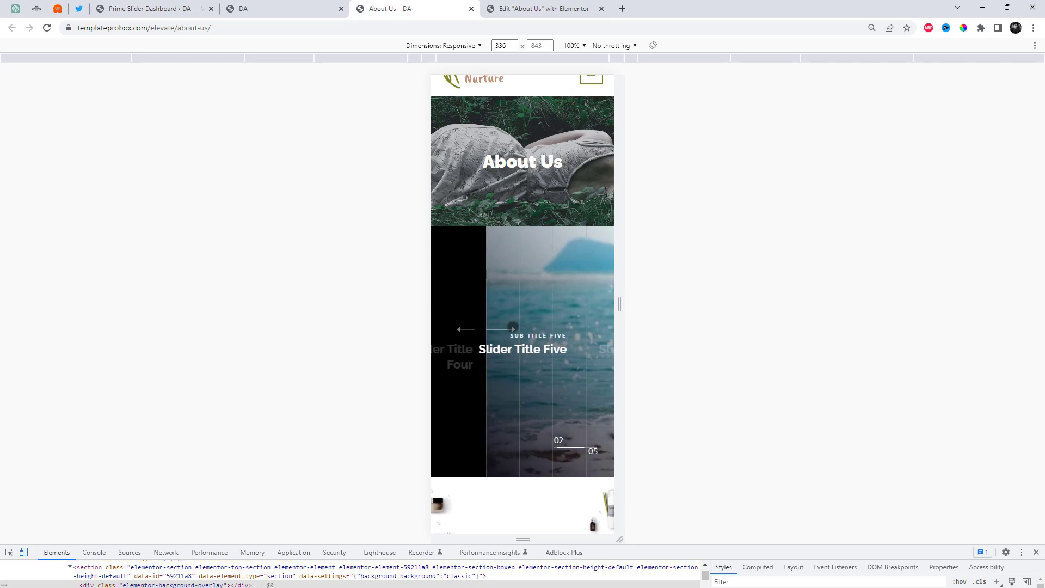
left_click(512, 328)
left_click(512, 328)
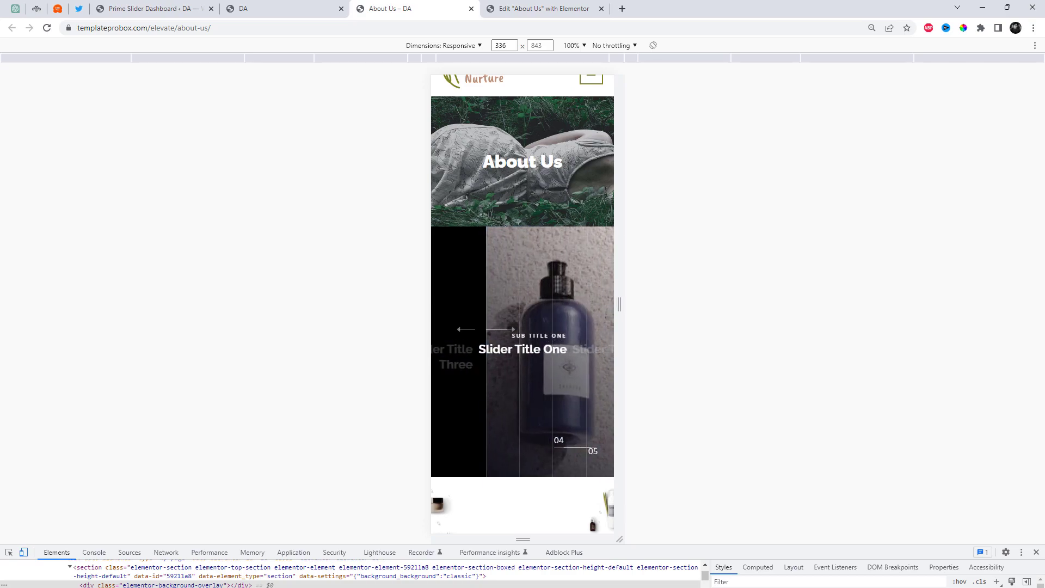
left_click(512, 329)
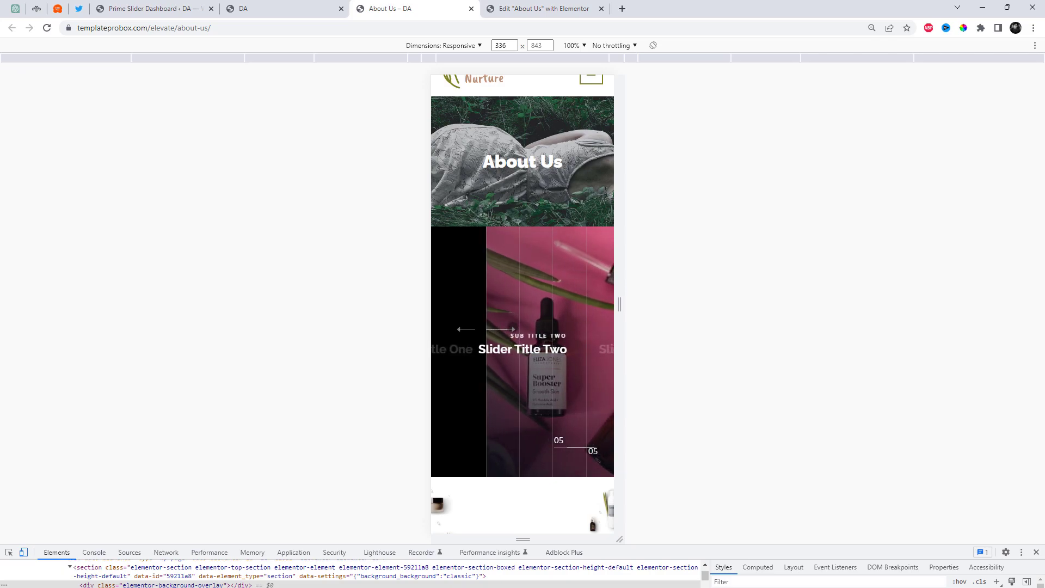
left_click(512, 328)
left_click(512, 329)
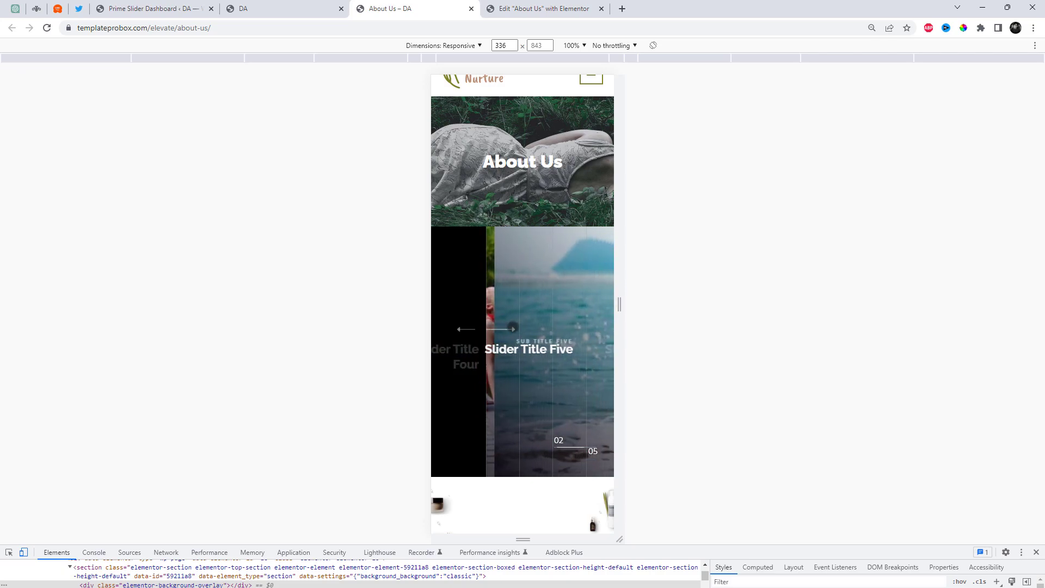
left_click(513, 328)
left_click(513, 328)
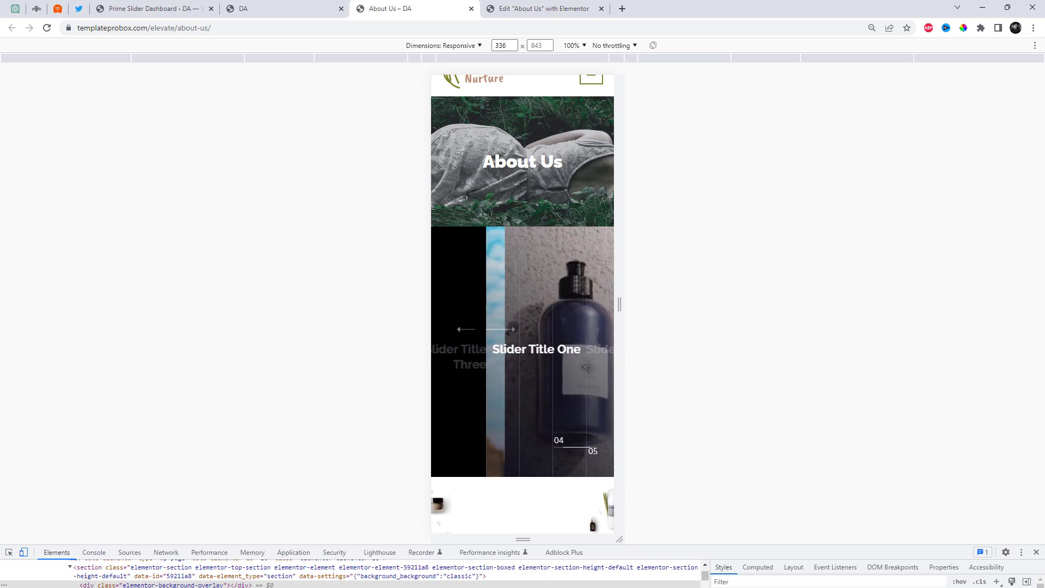